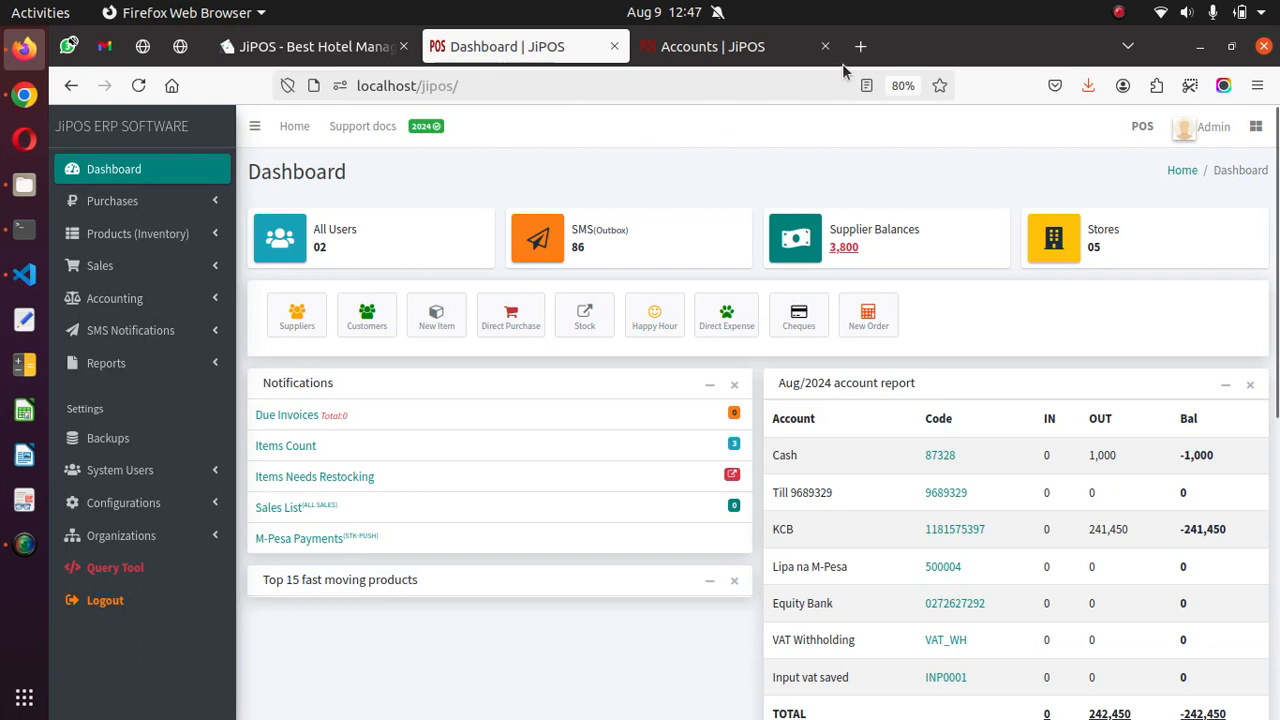
# - Close the Accounts browser tab and open the Boardroom Tables item for editing from the inventory items list
pyautogui.click(825, 46)
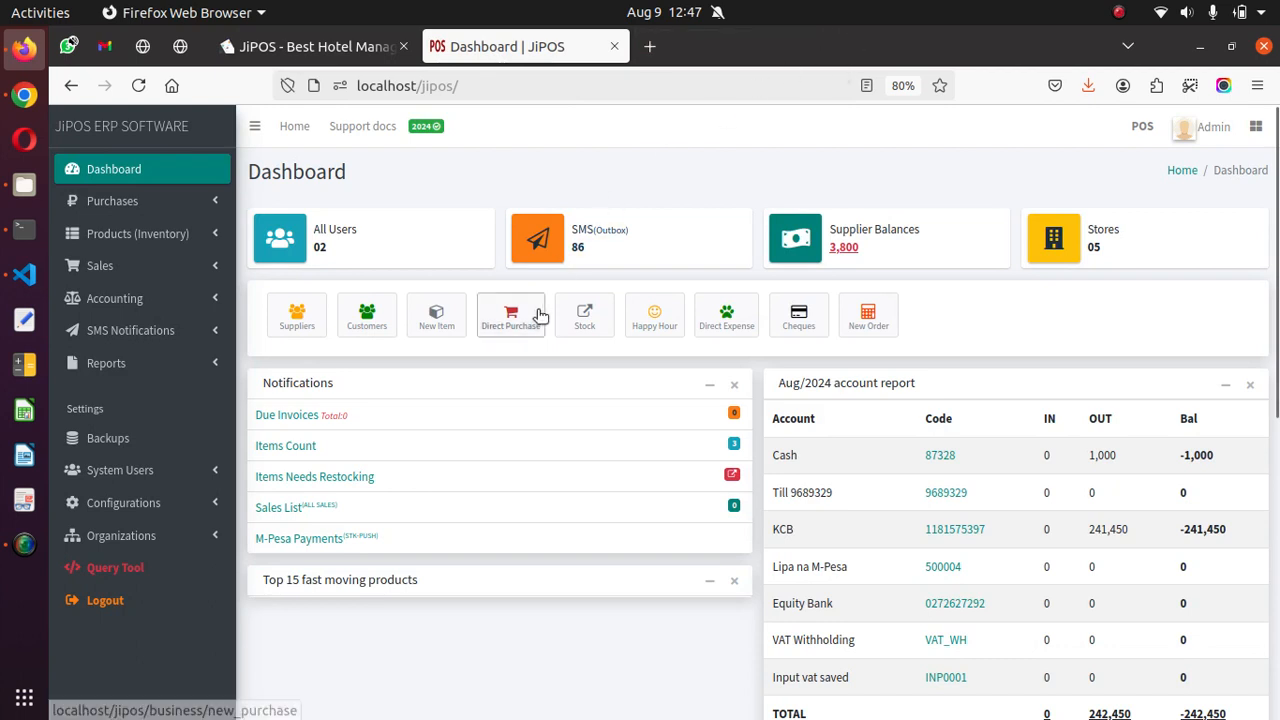
pyautogui.click(124, 233)
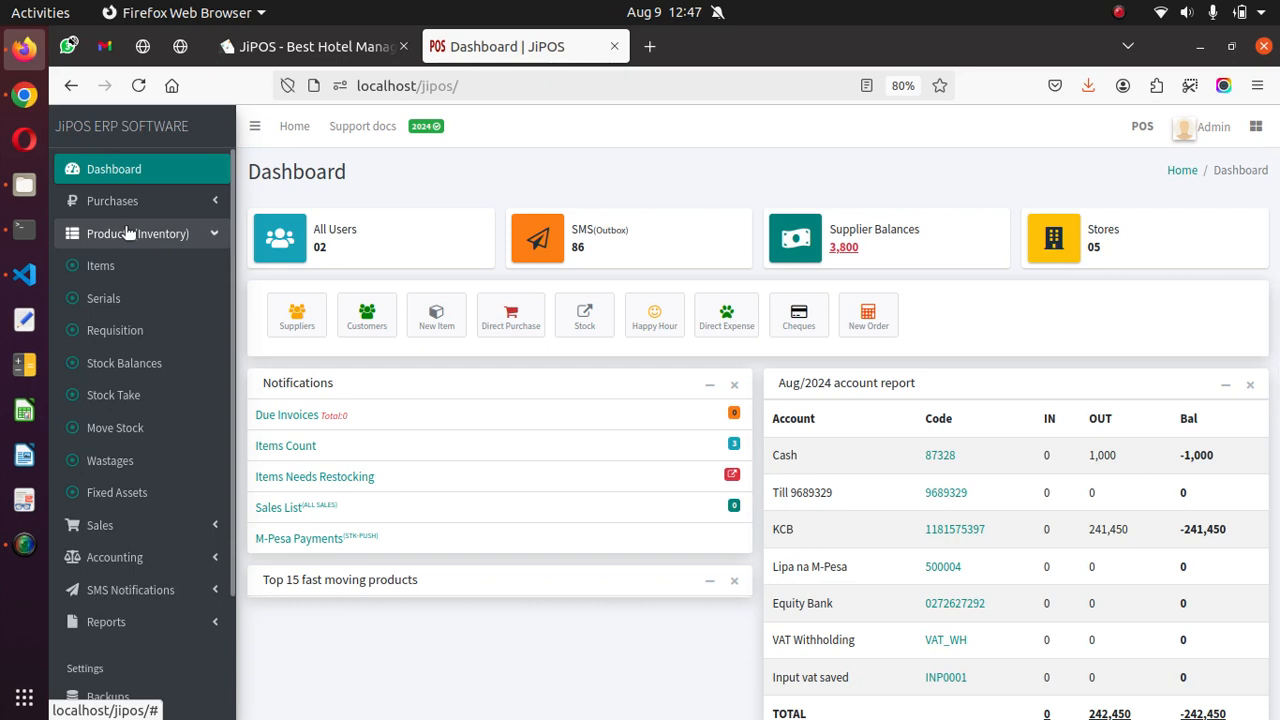
pyautogui.click(126, 268)
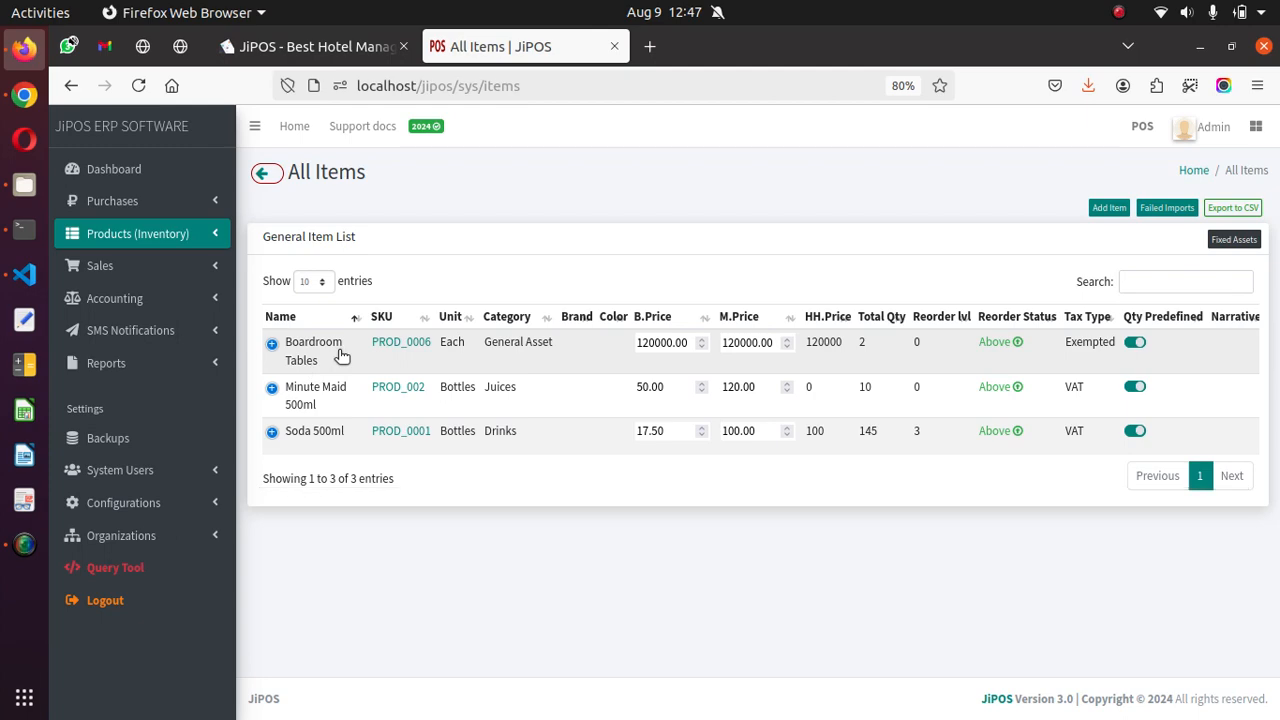
pyautogui.click(271, 344)
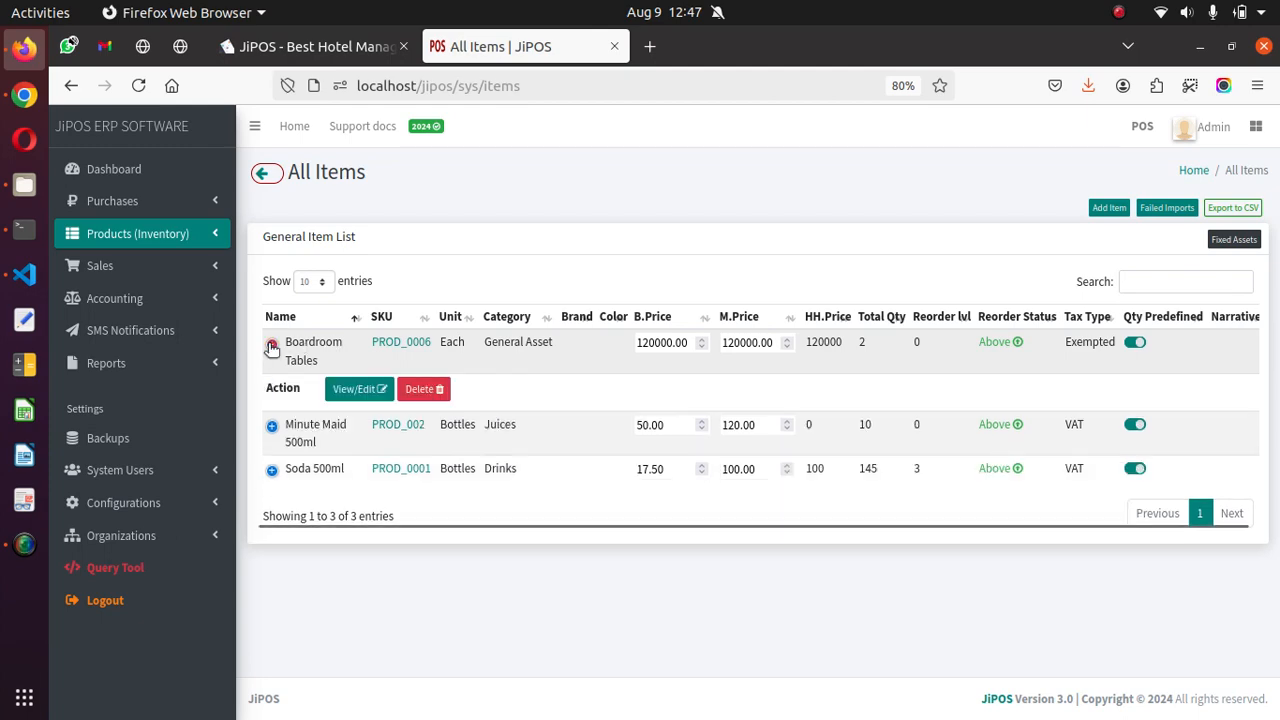
pyautogui.click(341, 389)
# - Mark the Boardroom Tables item as a fixed asset and save the changes
pyautogui.scroll(-5, 692, 380)
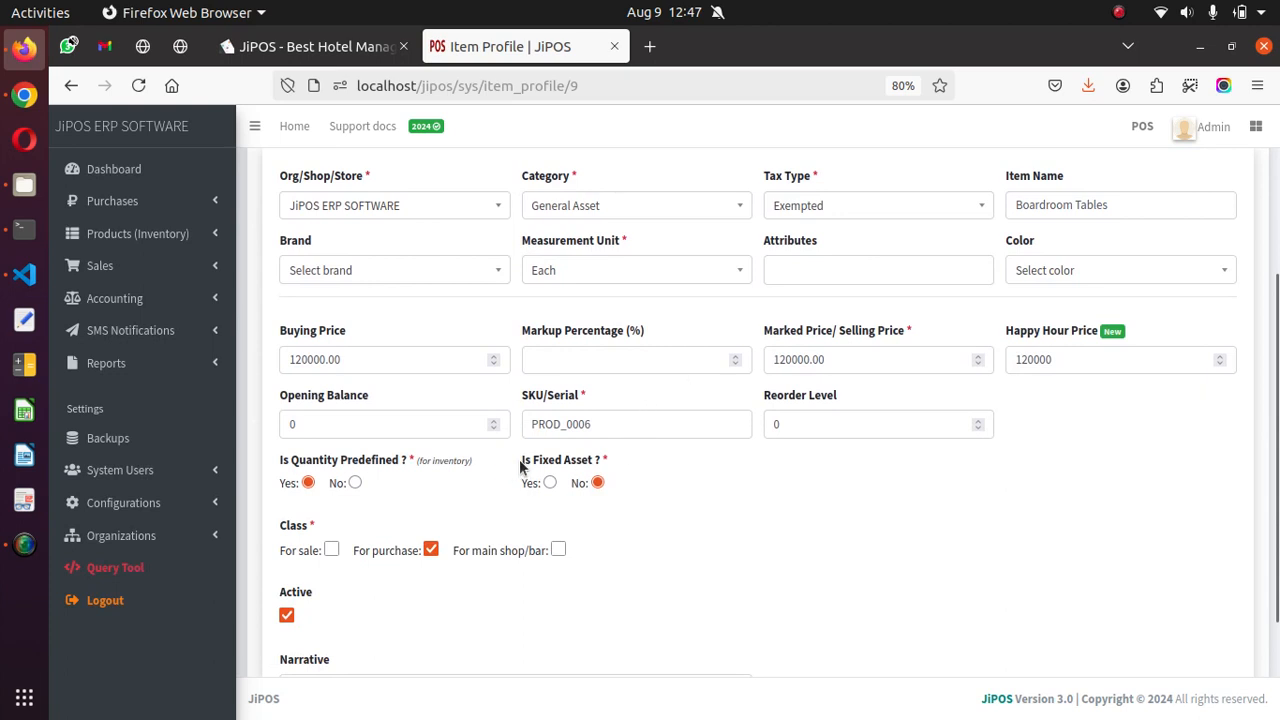
pyautogui.moveTo(519, 459); pyautogui.dragTo(614, 461)
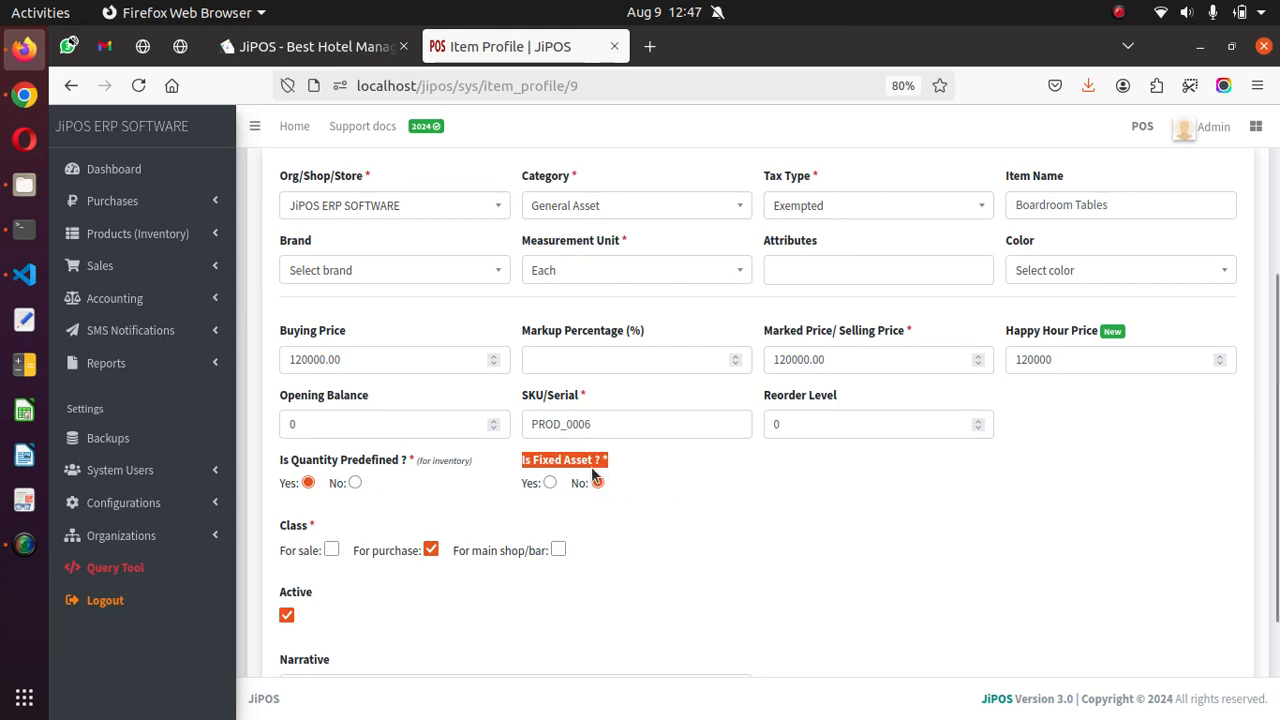
pyautogui.click(550, 483)
pyautogui.click(800, 485)
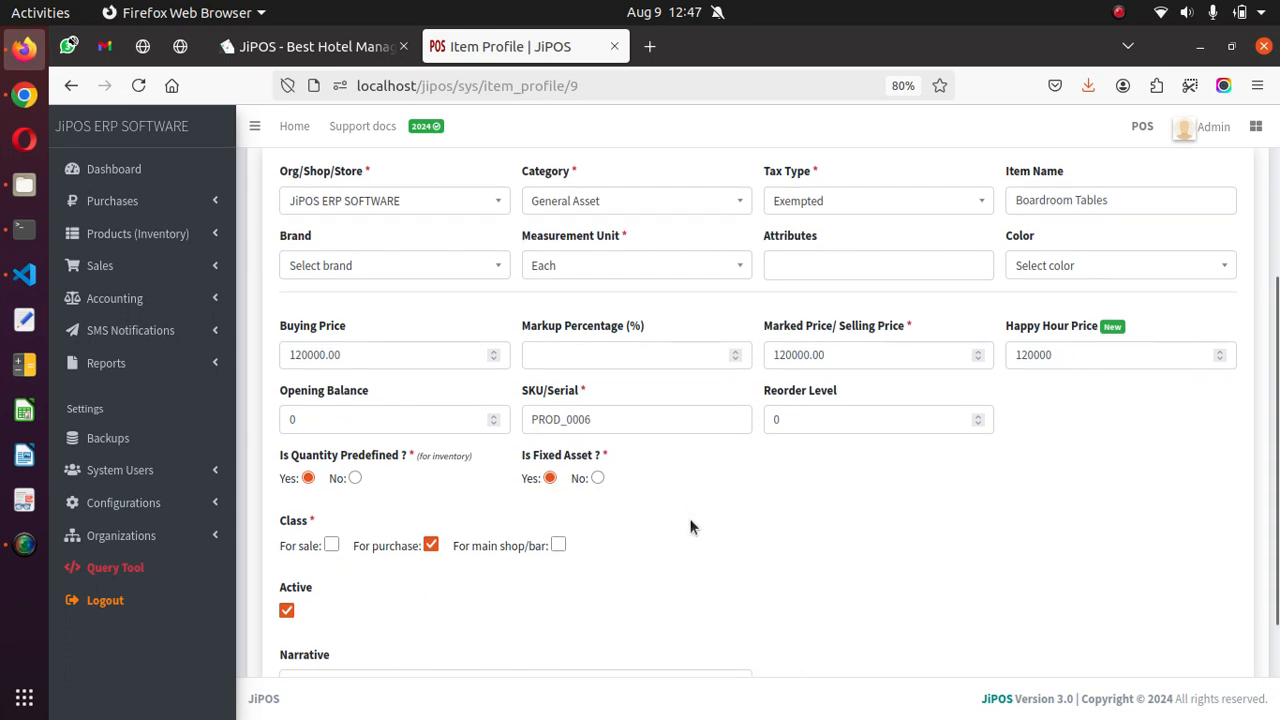
pyautogui.scroll(-3, 689, 518)
pyautogui.click(329, 601)
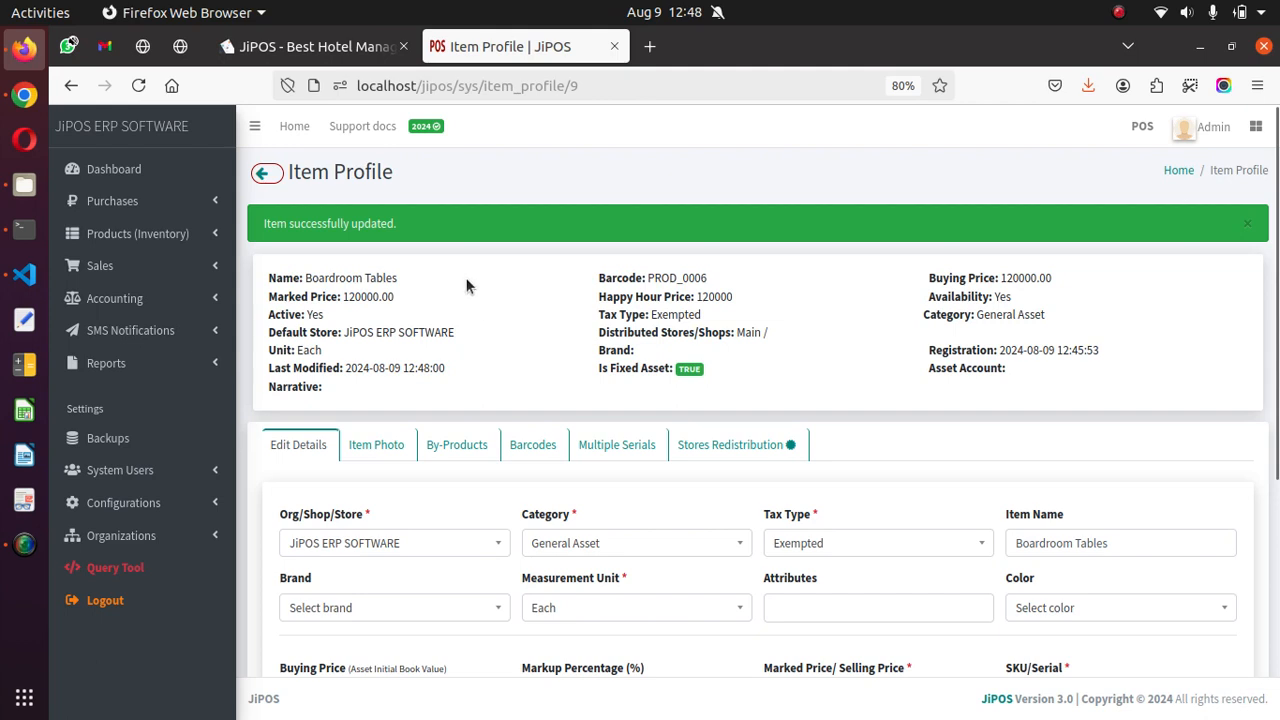
# - Check the general item list and the Fixed Assets list for the Boardroom Tables item
pyautogui.click(152, 235)
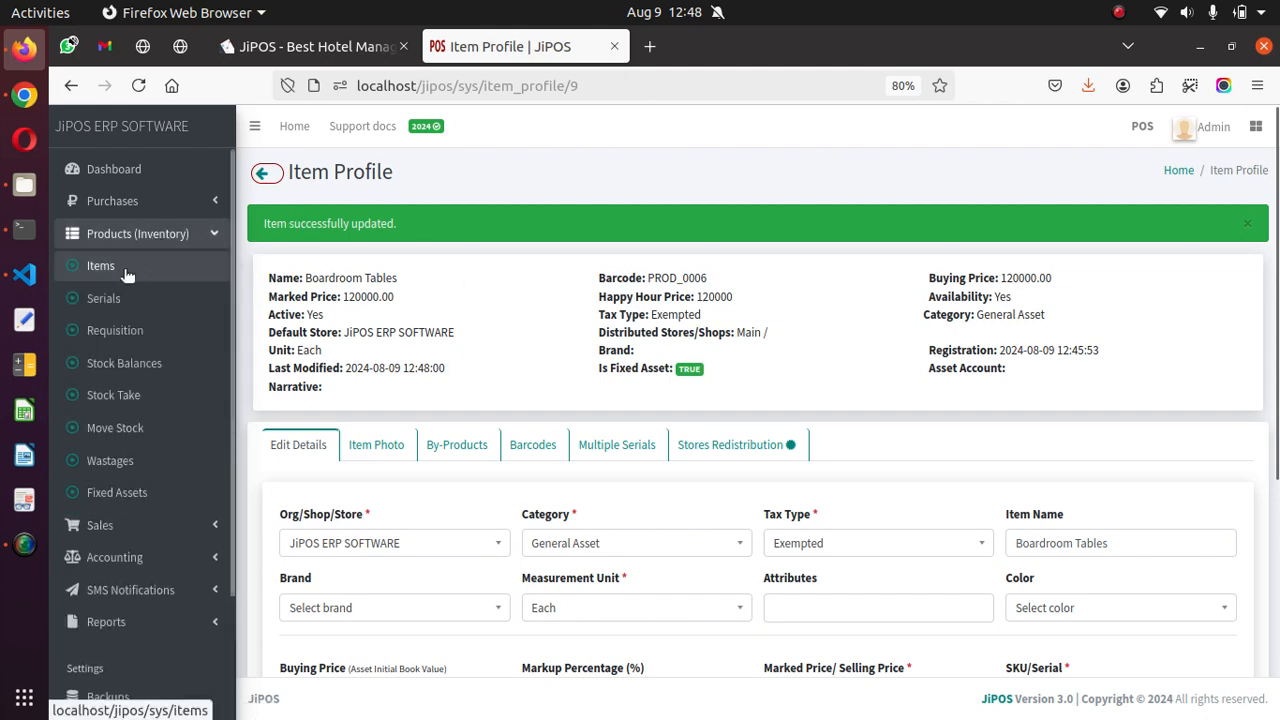
pyautogui.click(126, 270)
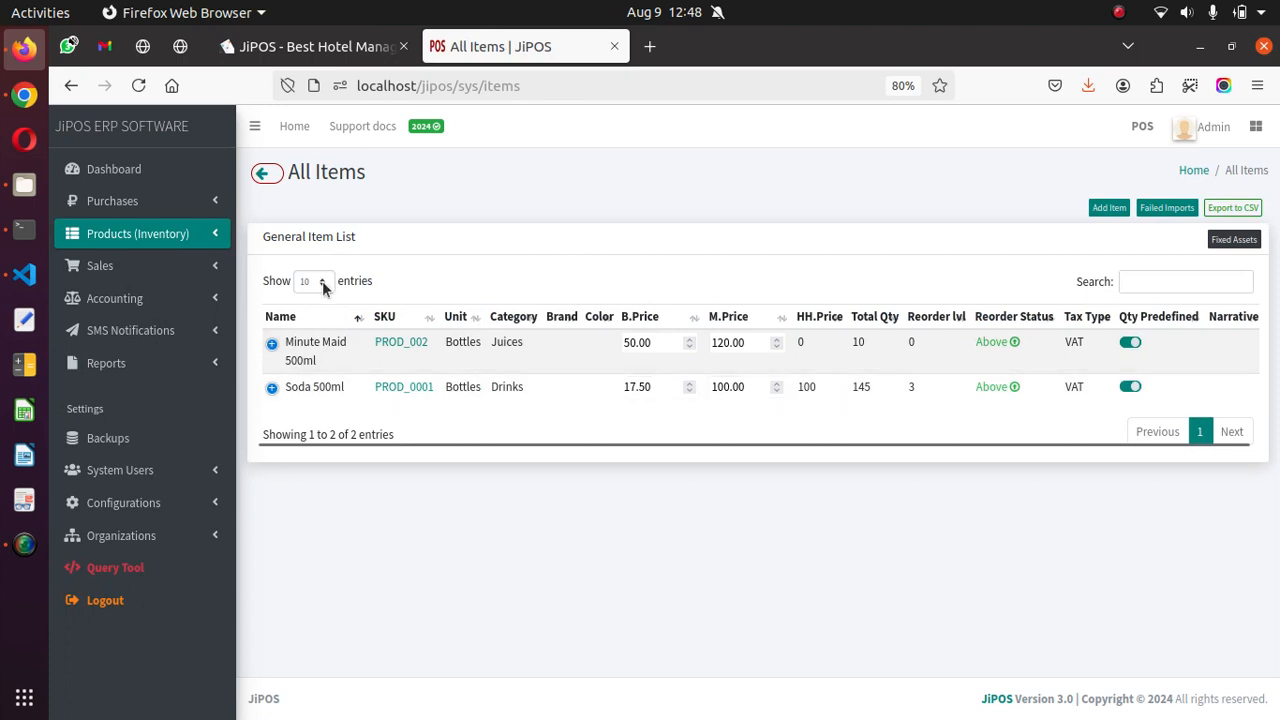
pyautogui.click(214, 234)
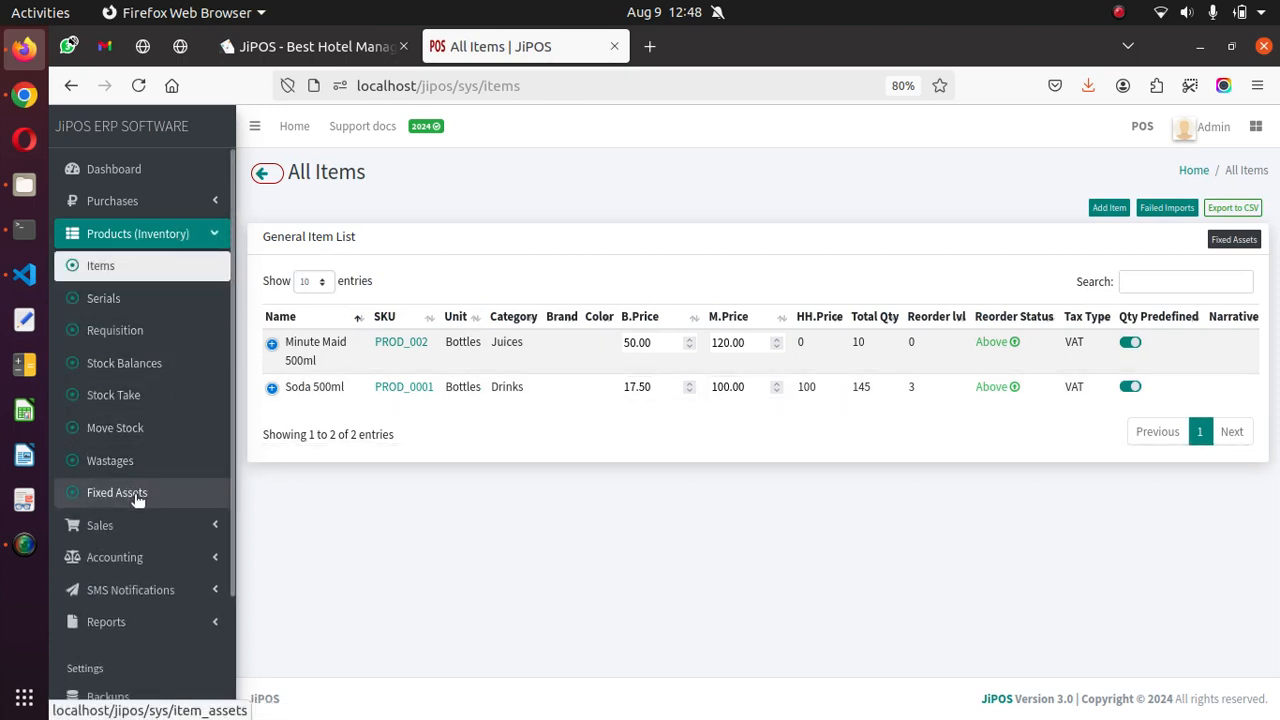
pyautogui.click(97, 497)
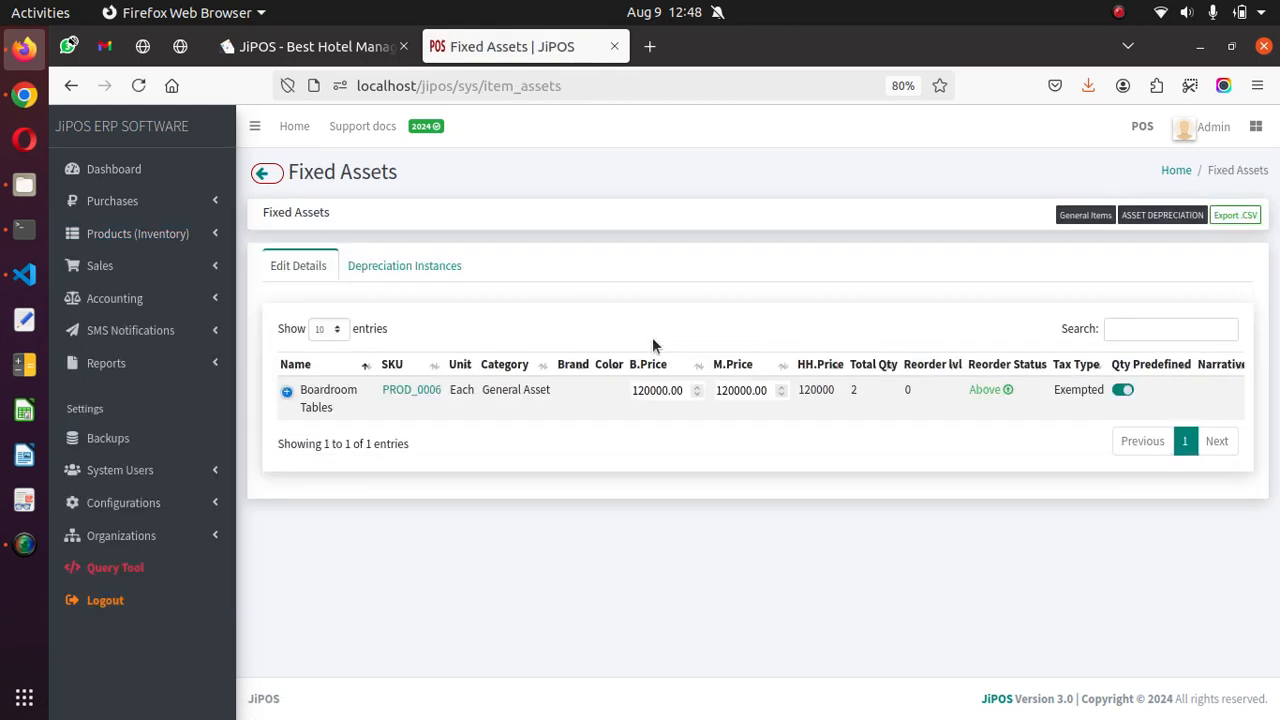
# - Open Boardroom Tables for editing from the fixed assets and set its asset account to Furniture
pyautogui.click(288, 393)
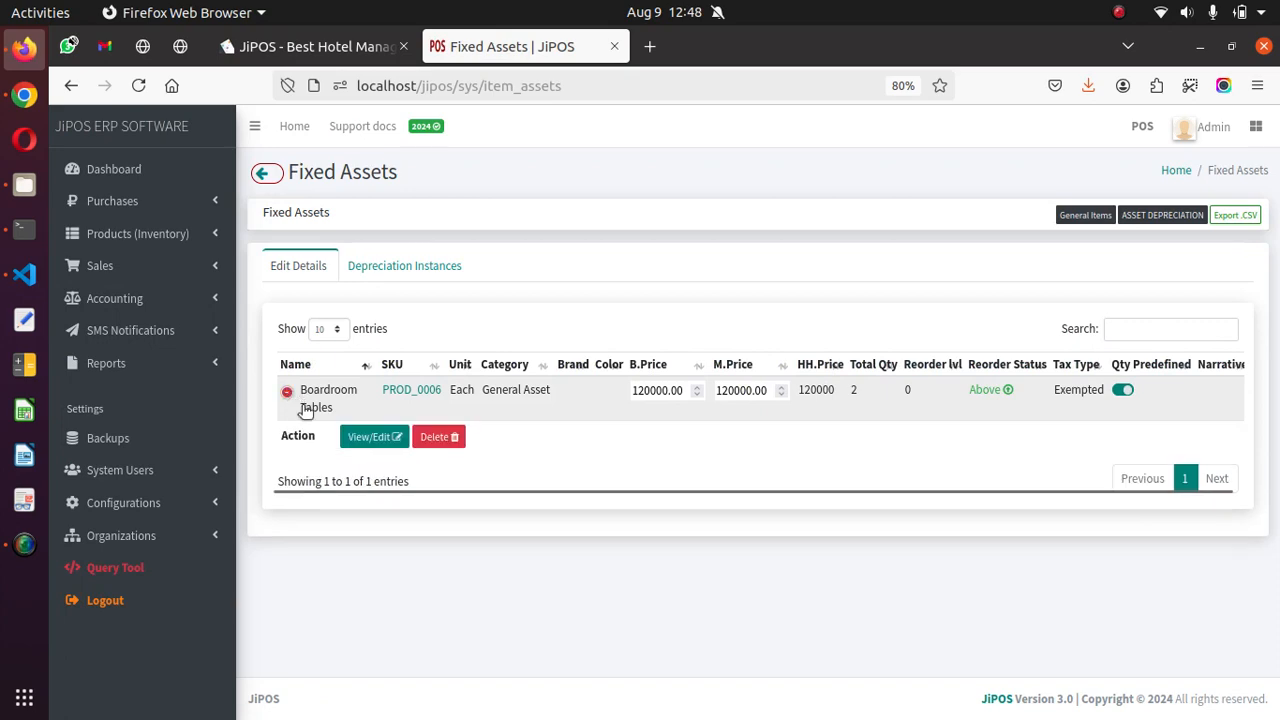
pyautogui.click(368, 443)
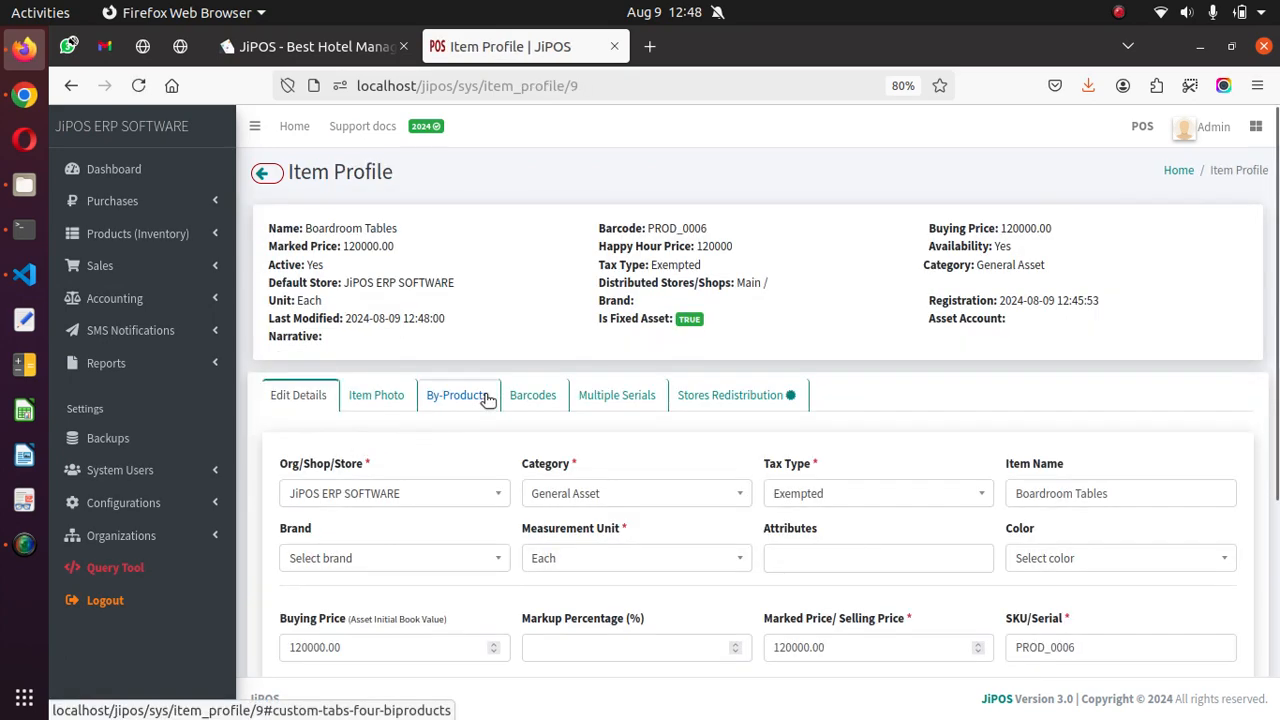
pyautogui.scroll(-5, 487, 391)
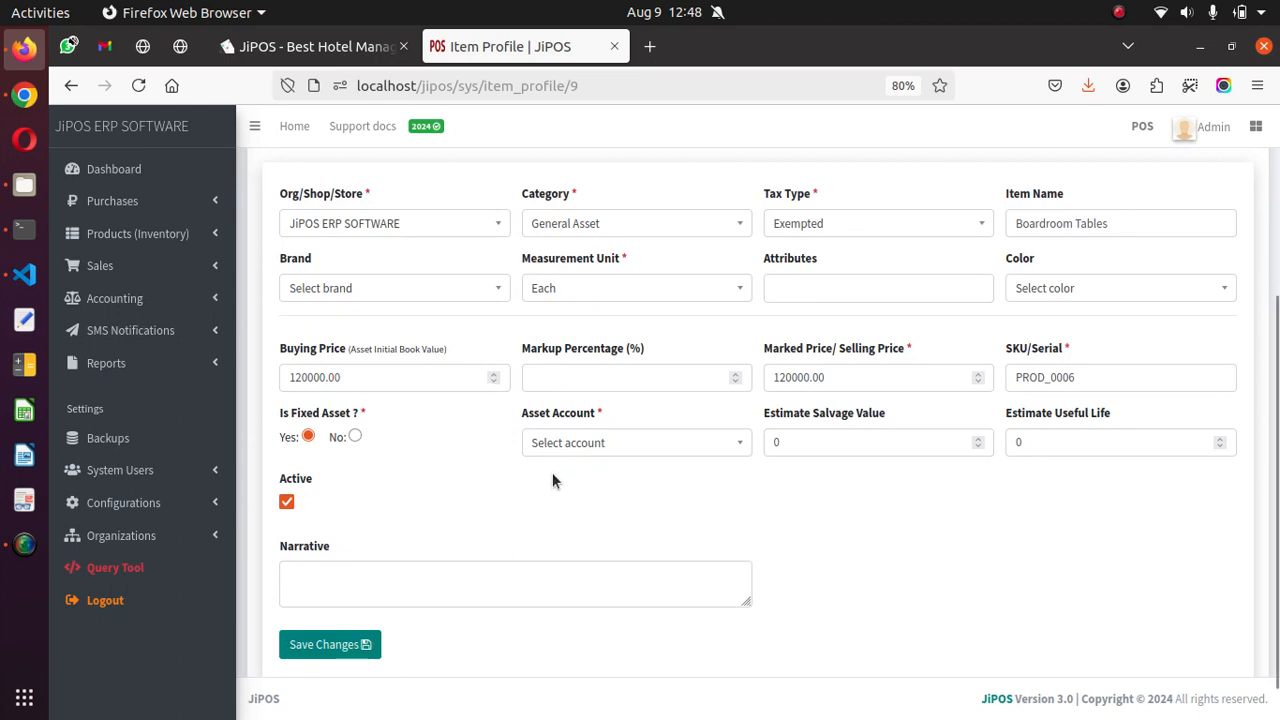
pyautogui.moveTo(514, 423); pyautogui.dragTo(1146, 415)
pyautogui.click(1146, 415)
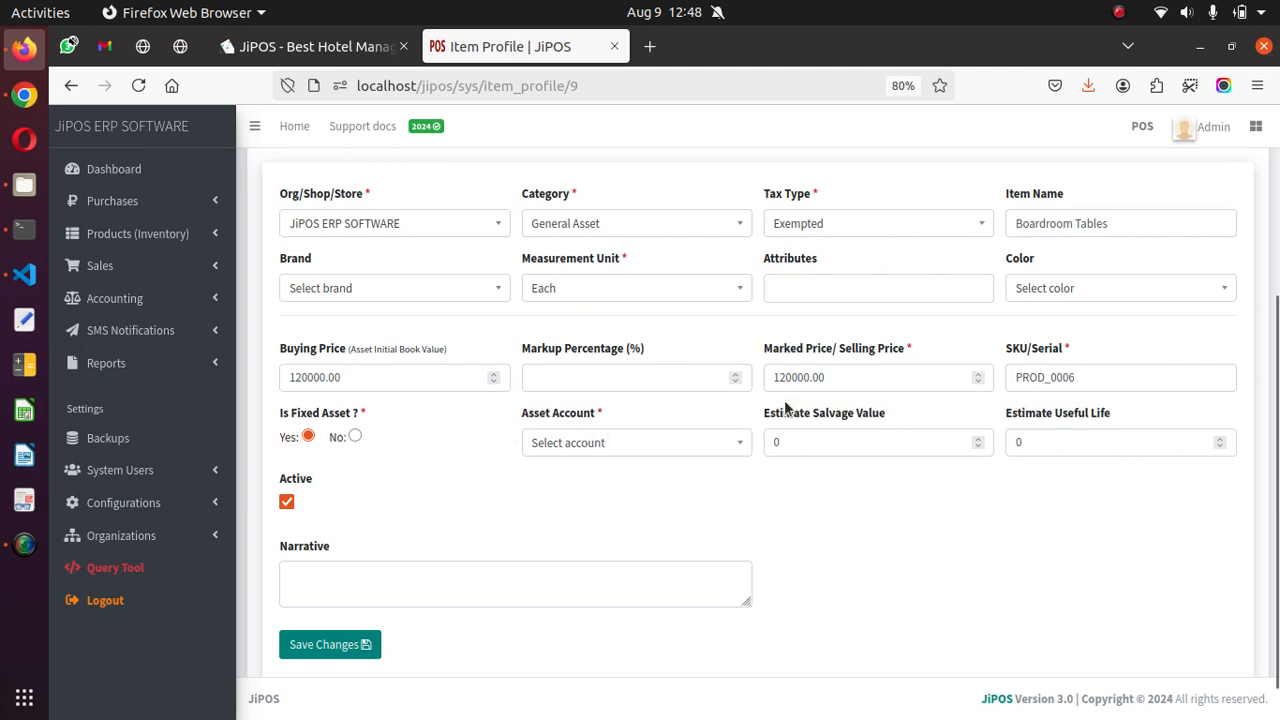
pyautogui.moveTo(1006, 416); pyautogui.dragTo(1021, 412)
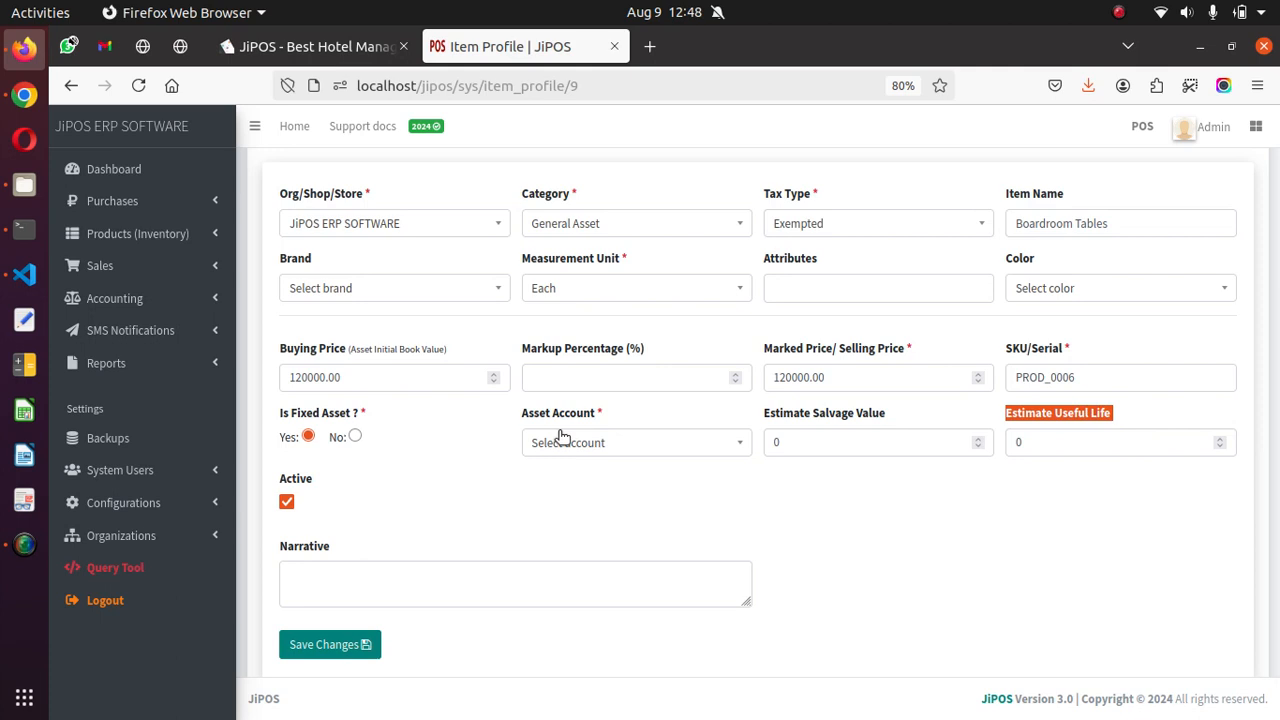
pyautogui.click(590, 440)
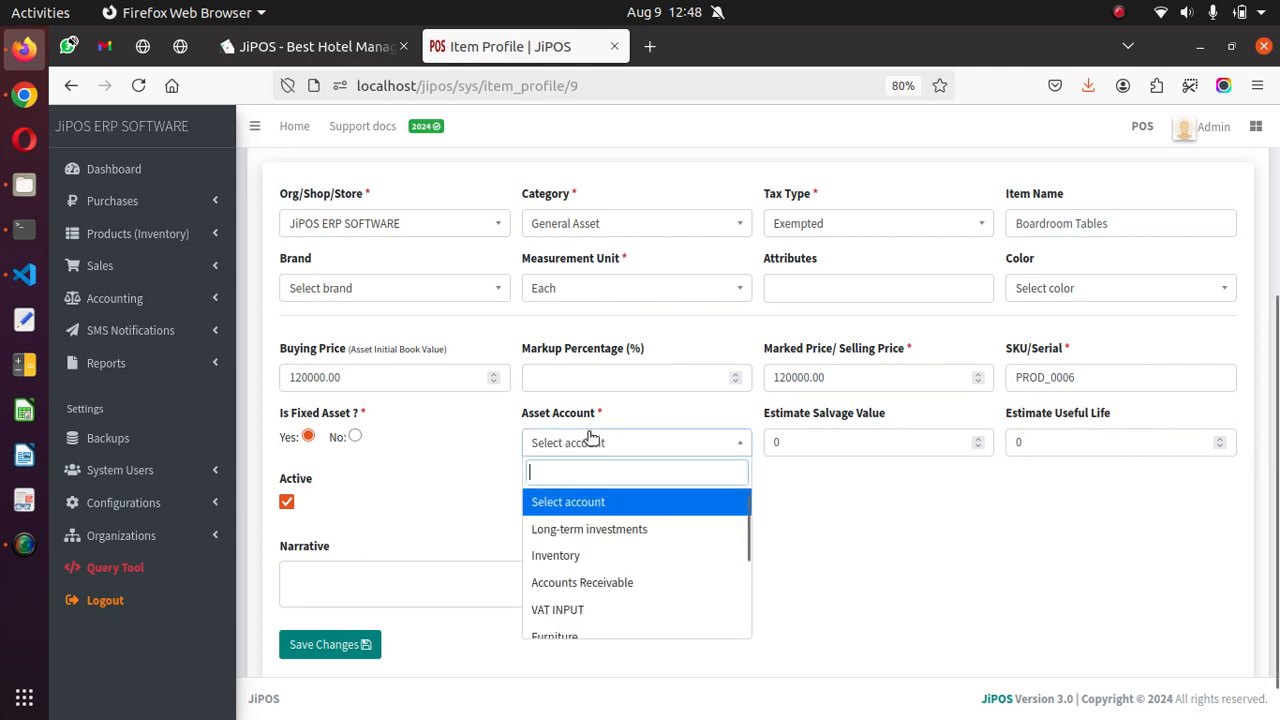
pyautogui.write('FUN')
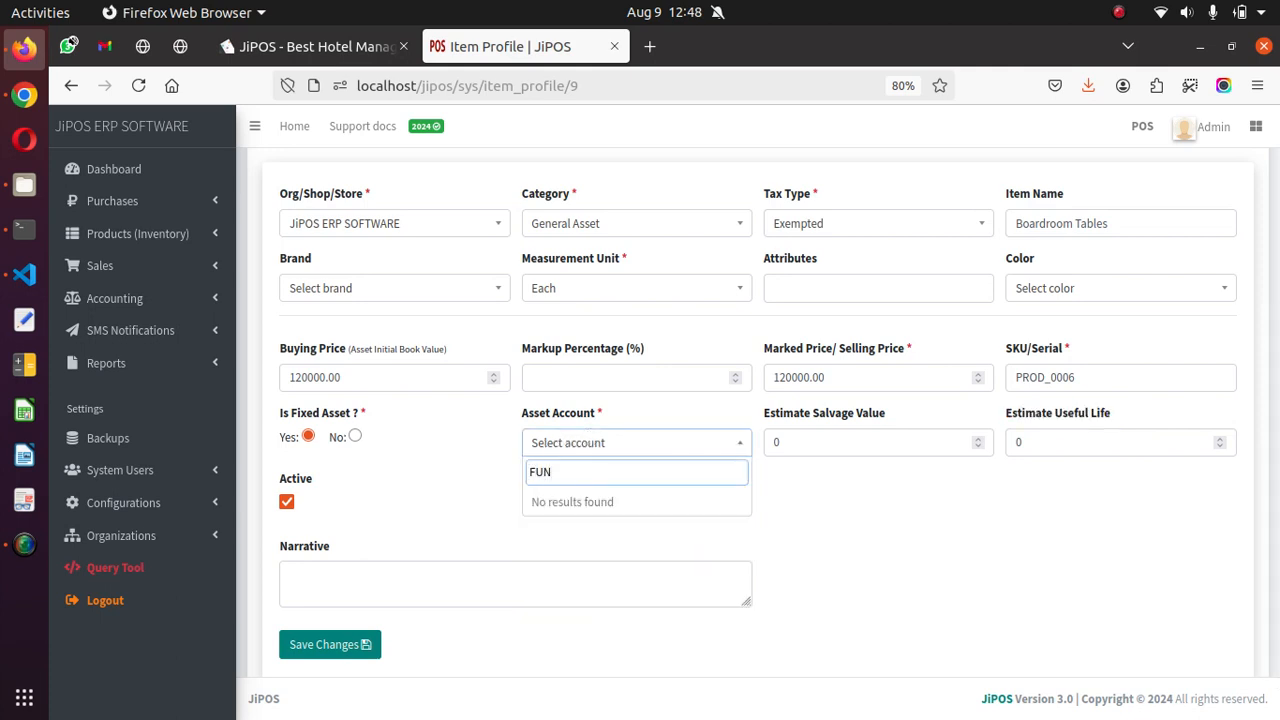
pyautogui.press('BackSpace')
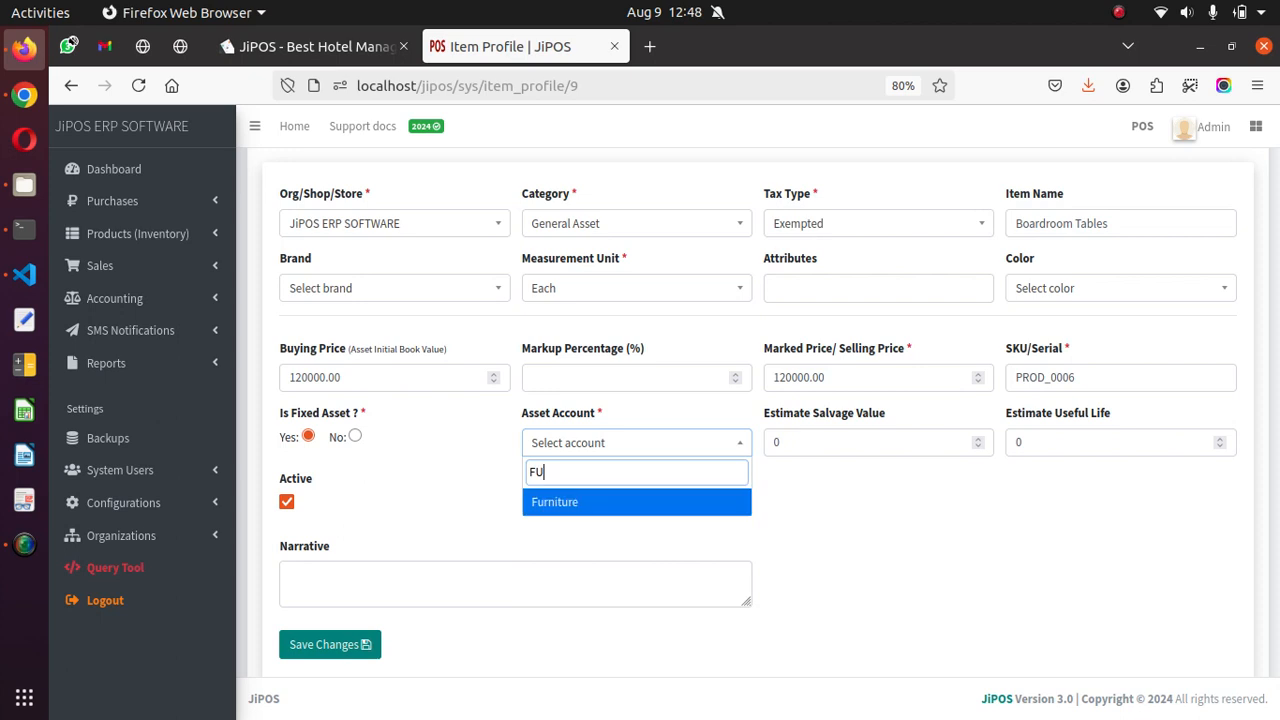
pyautogui.click(604, 508)
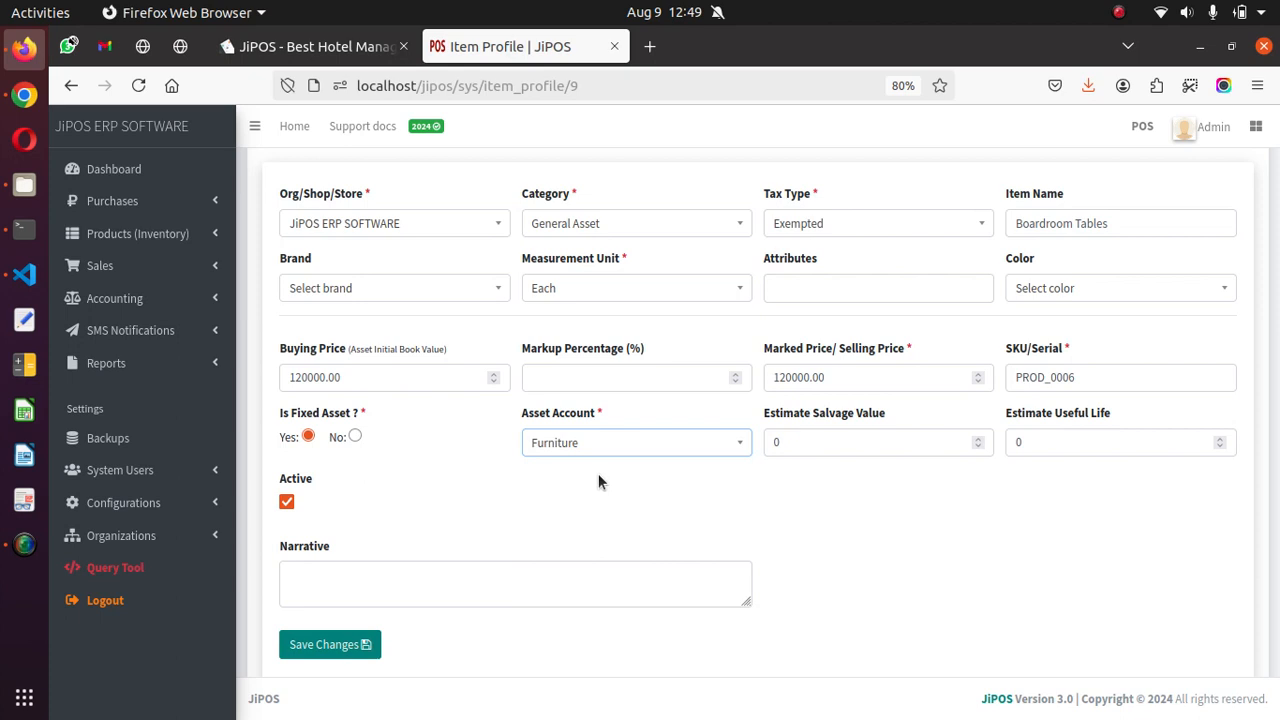
# - Set the estimated salvage value of Boardroom Tables to 10000
pyautogui.moveTo(800, 443); pyautogui.dragTo(750, 437)
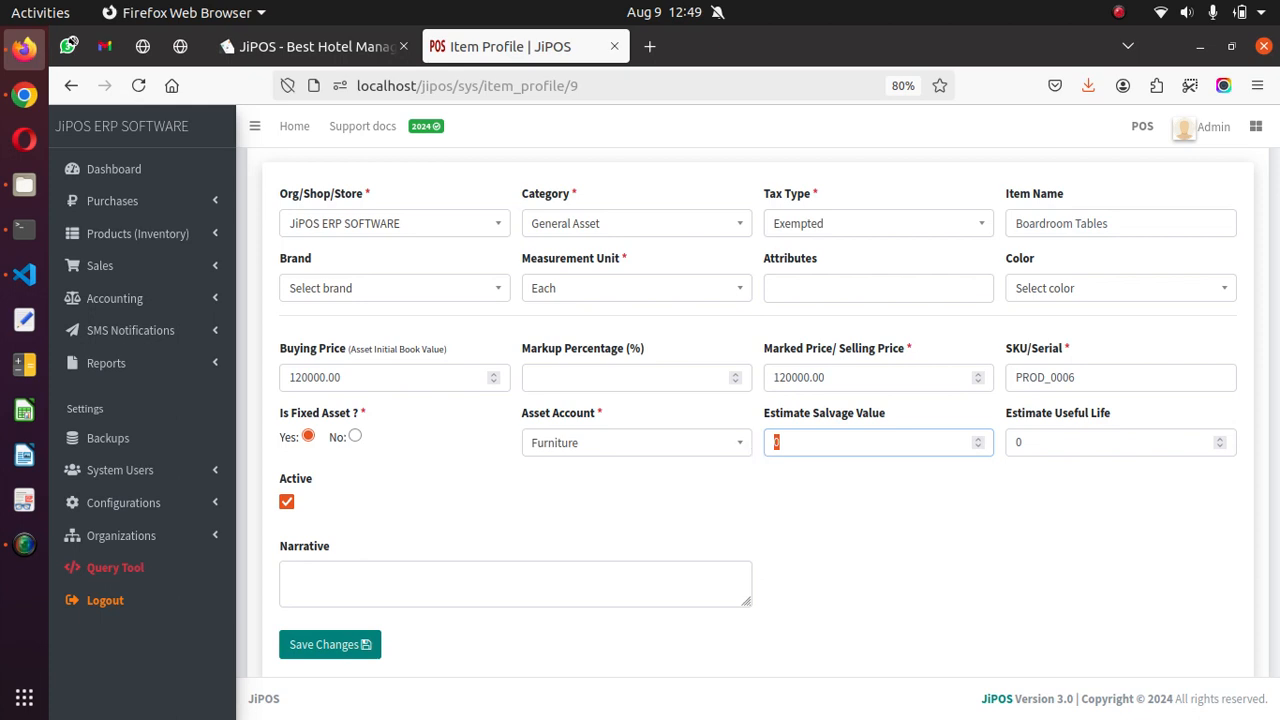
pyautogui.write('15')
pyautogui.write('000')
pyautogui.press('BackSpace')
pyautogui.press('BackSpace')
pyautogui.press('BackSpace')
pyautogui.press('BackSpace')
pyautogui.write('0000')
pyautogui.press('Tab')
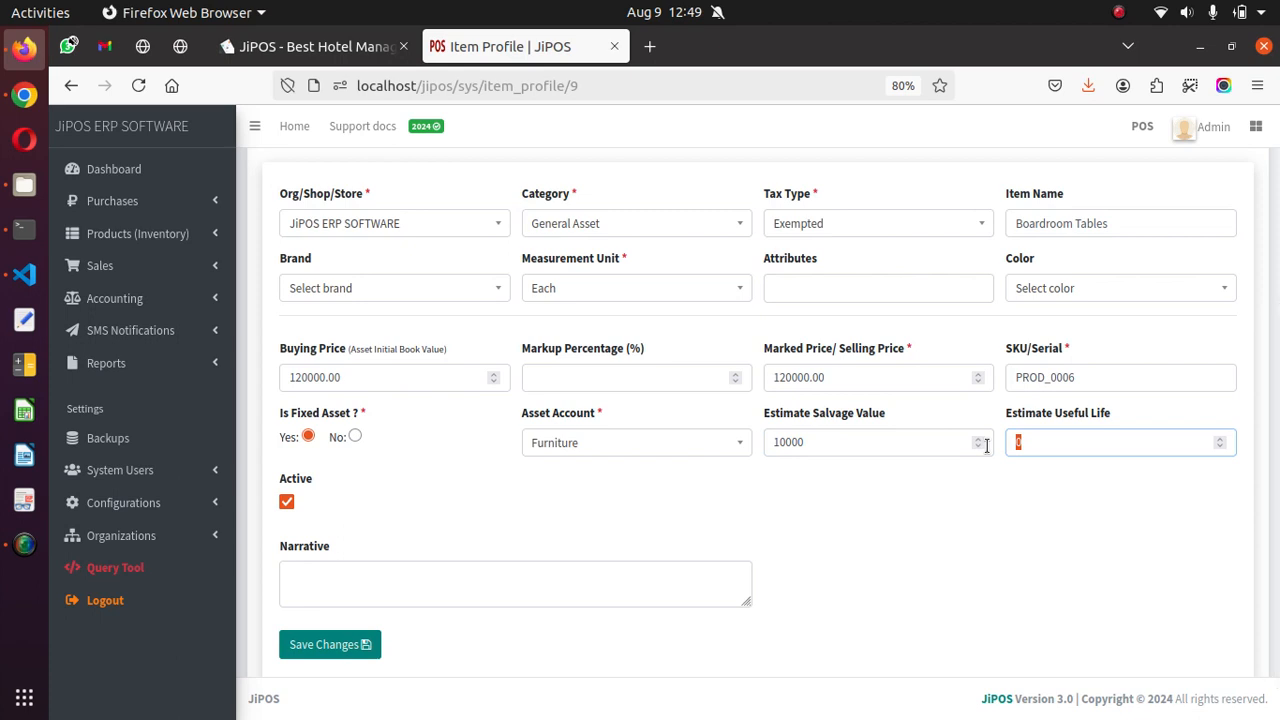
# - Set the estimated useful life of Boardroom Tables to 36 and save the item
pyautogui.write('36')
pyautogui.scroll(-1, 340, 560)
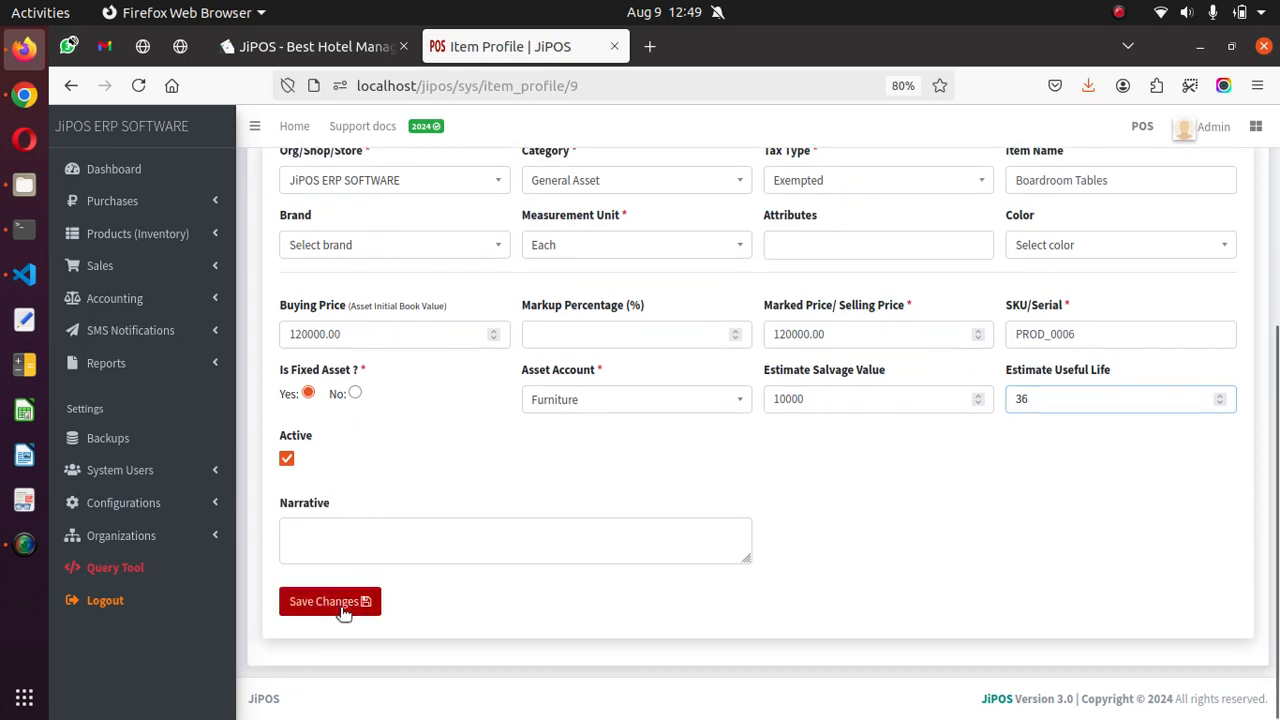
pyautogui.click(305, 602)
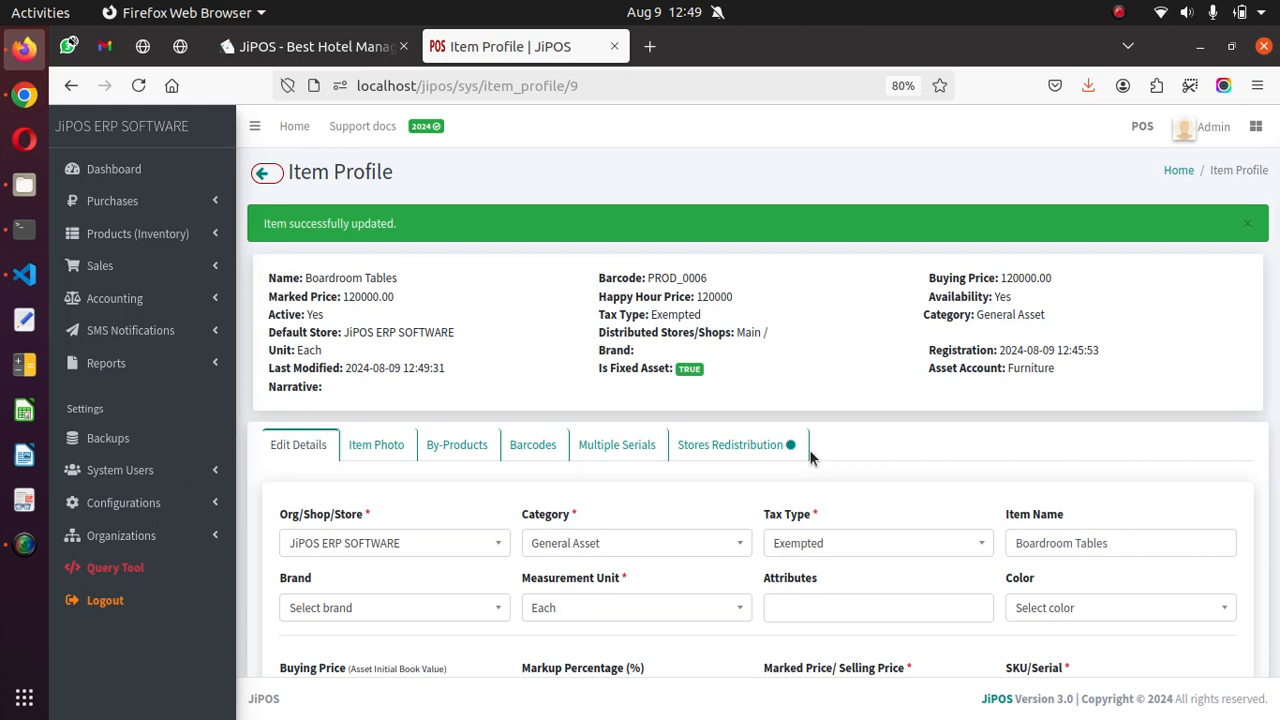
# - Review the saved asset account, fixed asset status, salvage value and useful life of Boardroom Tables
pyautogui.doubleClick(1022, 368)
pyautogui.click(688, 375)
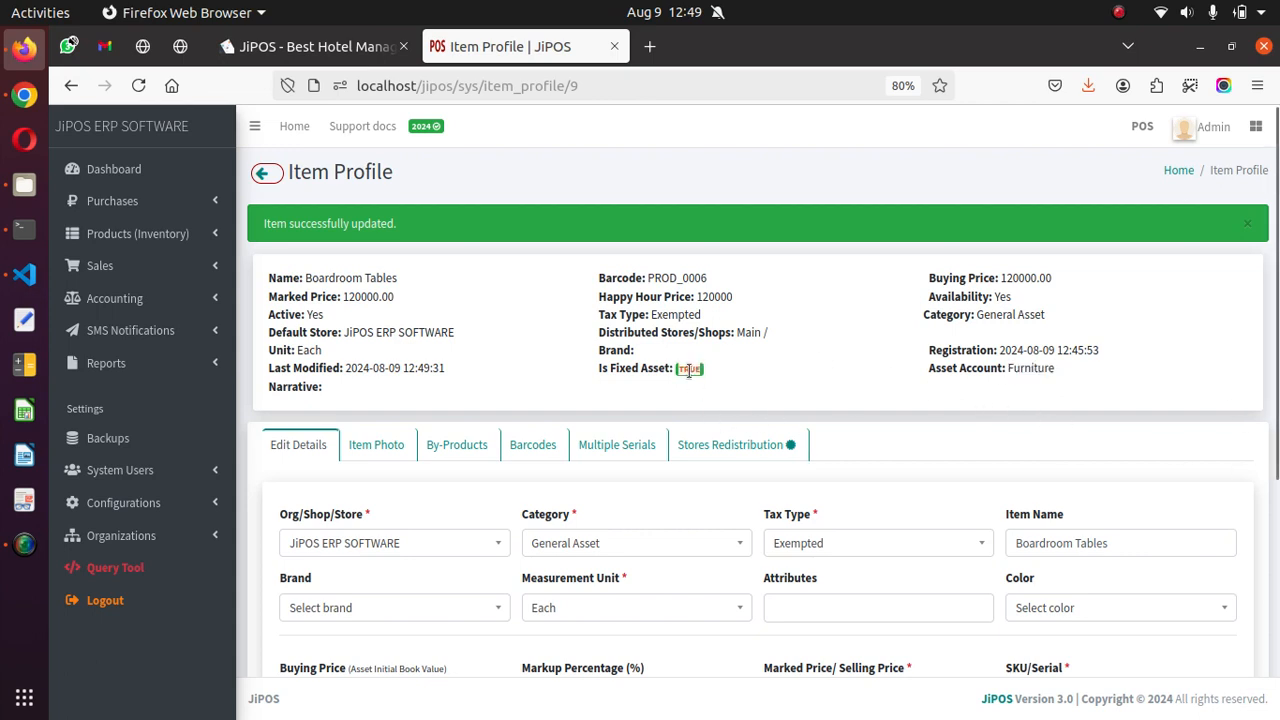
pyautogui.scroll(-4, 894, 392)
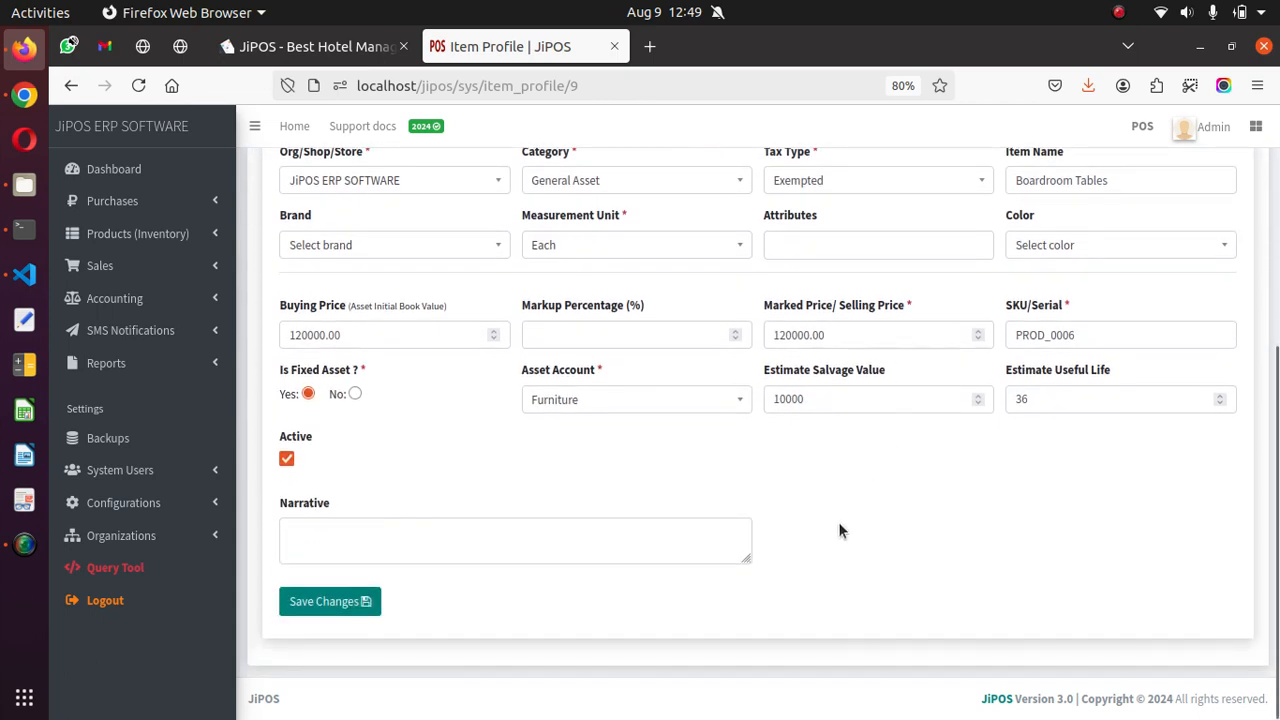
pyautogui.moveTo(747, 374); pyautogui.dragTo(871, 366)
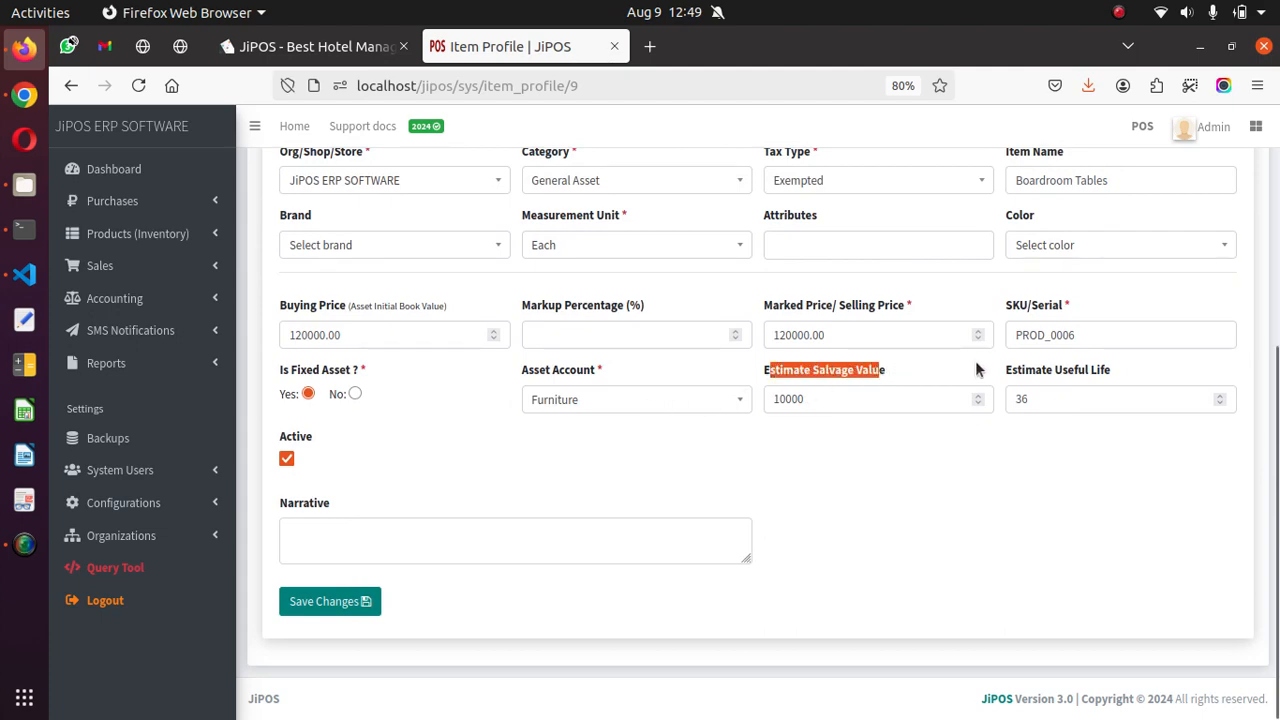
pyautogui.moveTo(1005, 370); pyautogui.dragTo(1139, 375)
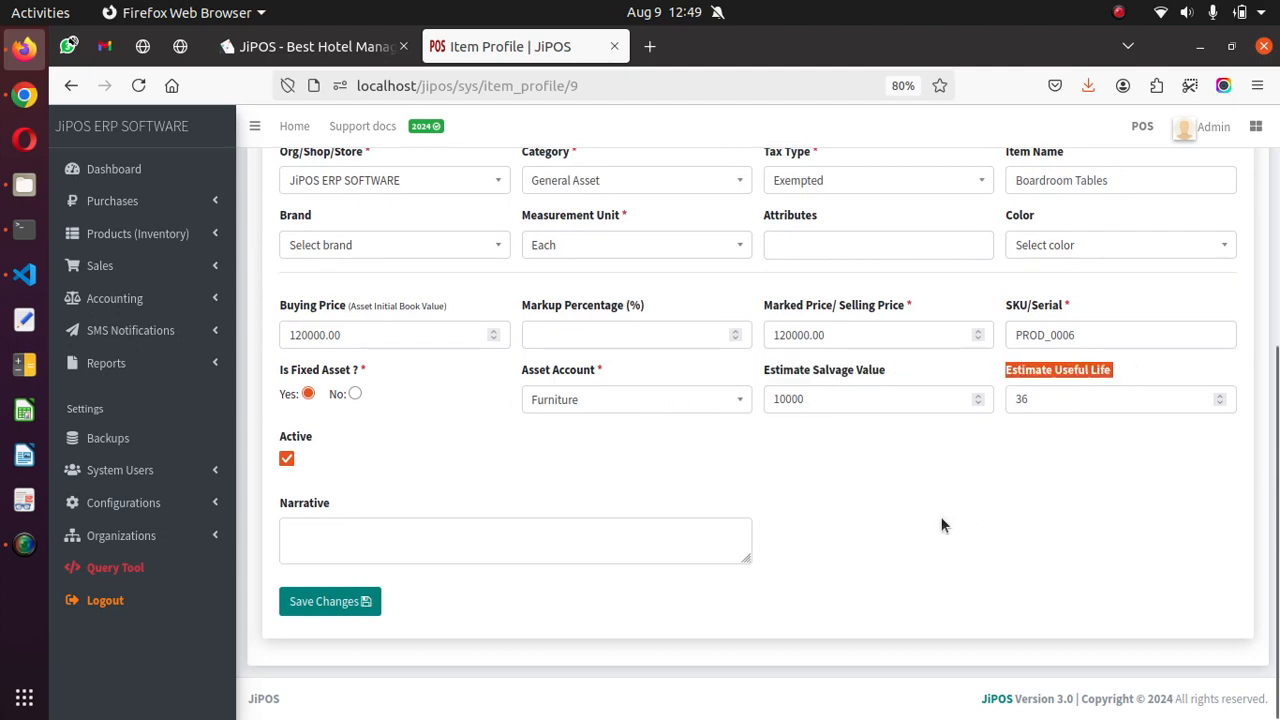
pyautogui.scroll(4, 940, 519)
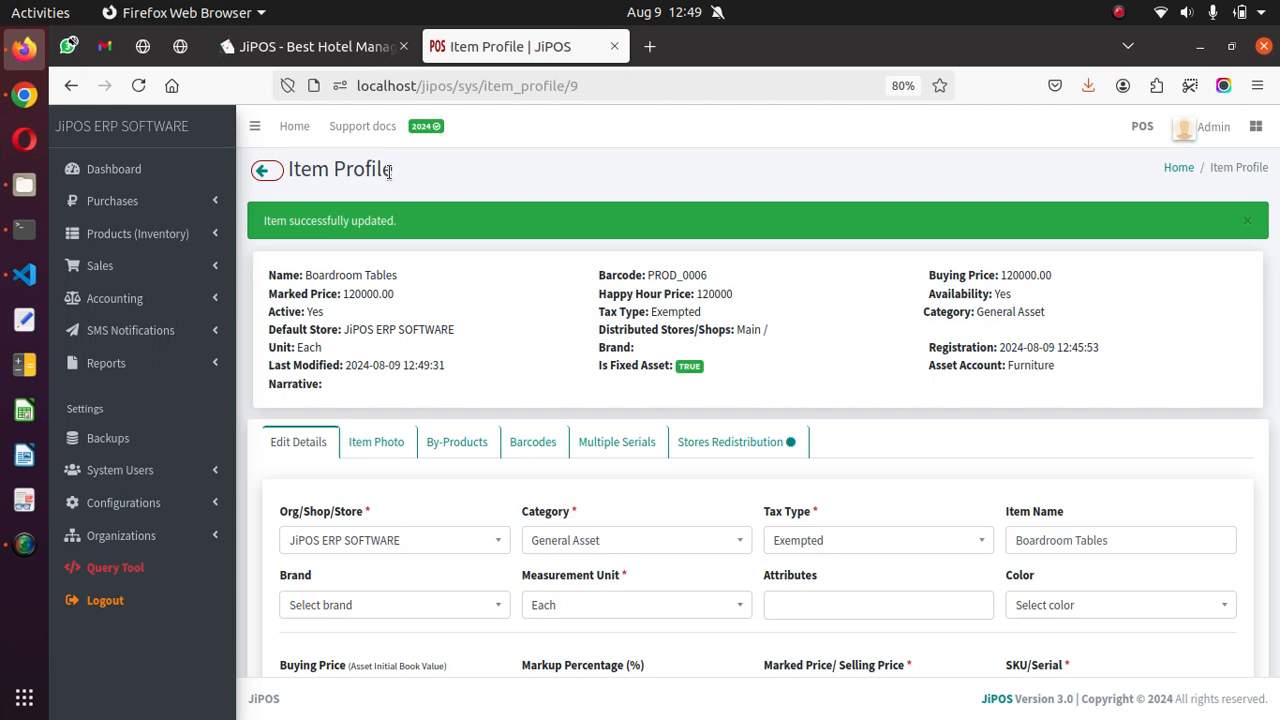
# - Return to the Fixed Assets list and open the Asset Depreciation action form
pyautogui.click(171, 233)
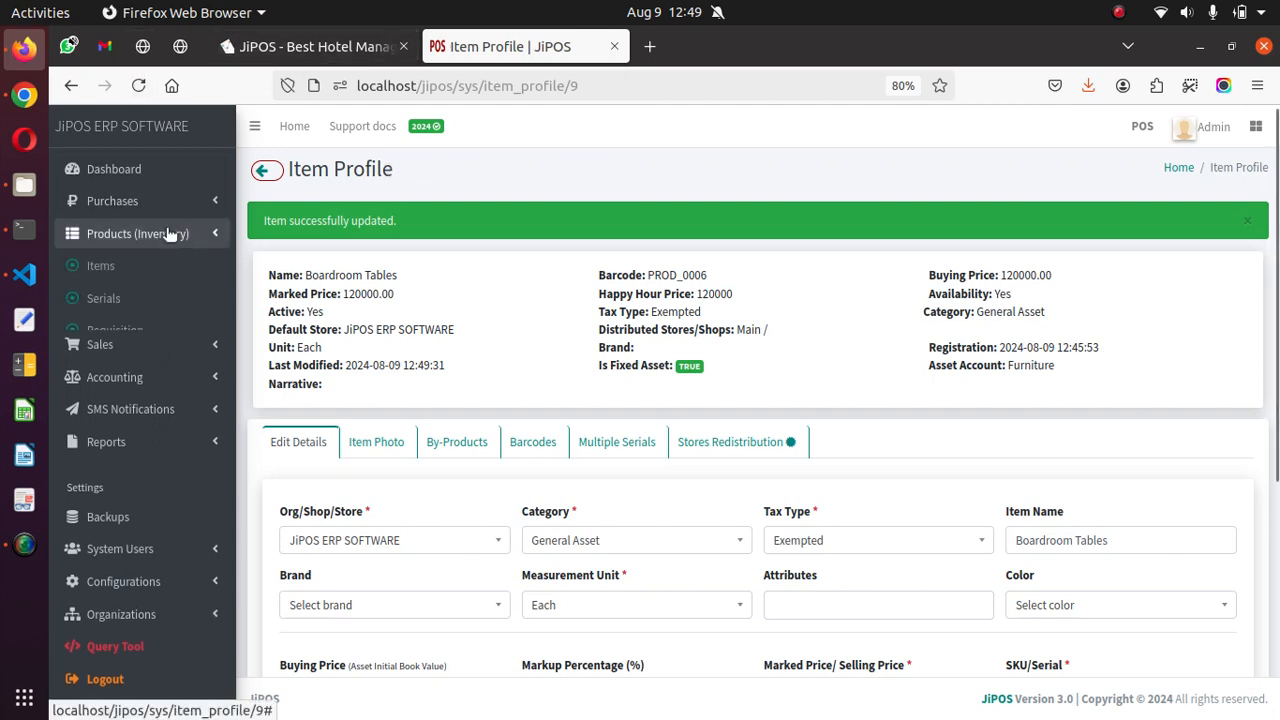
pyautogui.click(110, 492)
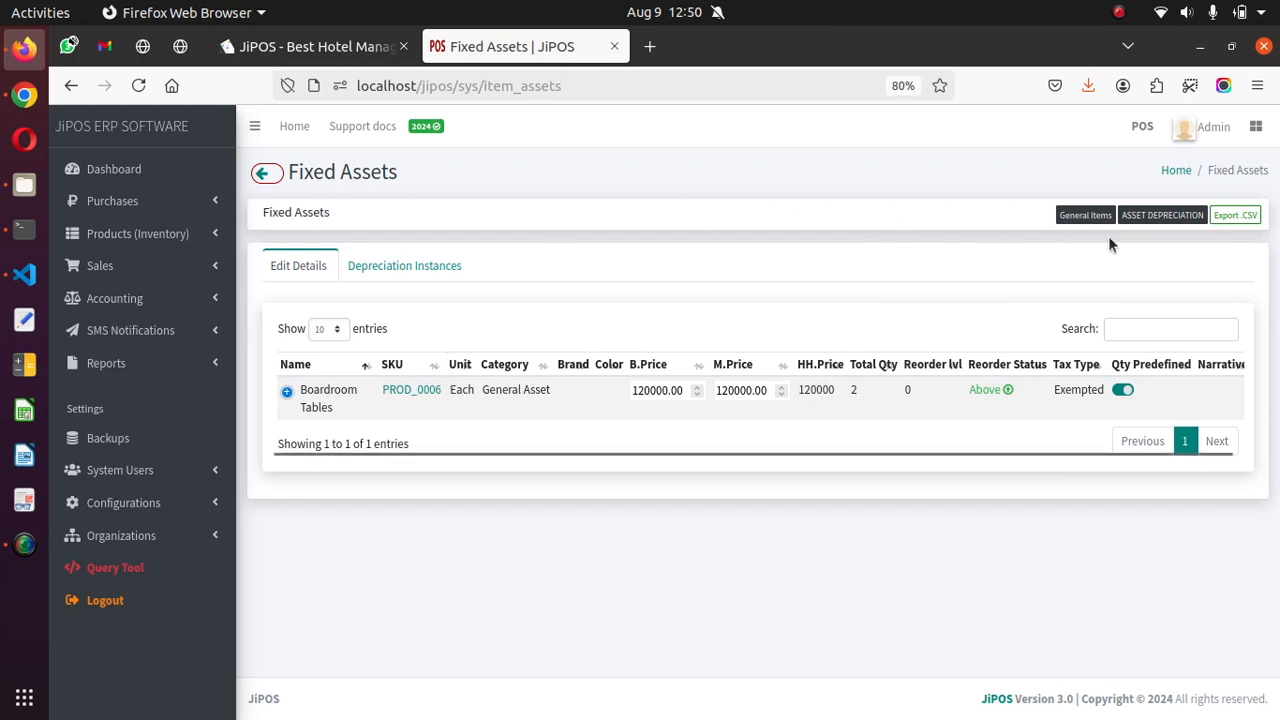
pyautogui.click(1160, 218)
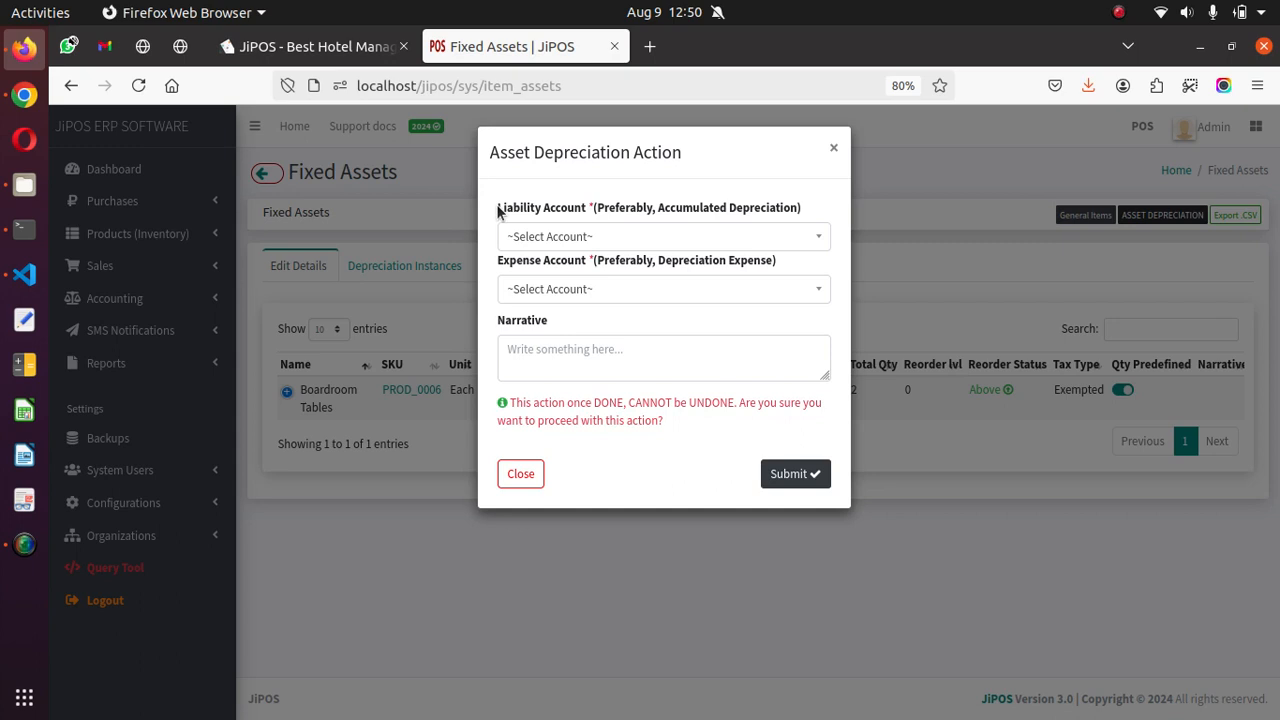
# - Select Accumulated Depreciation as the liability account and Asset Depreciation as the expense account for the depreciation action
pyautogui.click(584, 238)
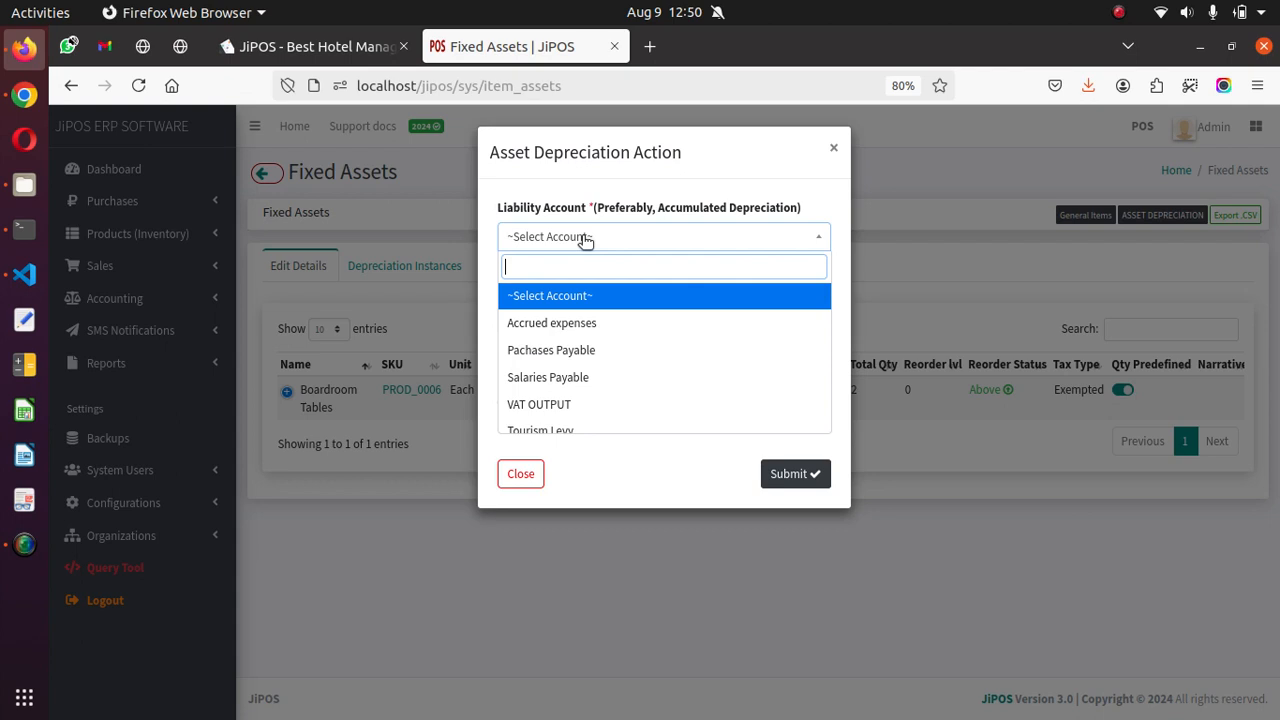
pyautogui.write('de')
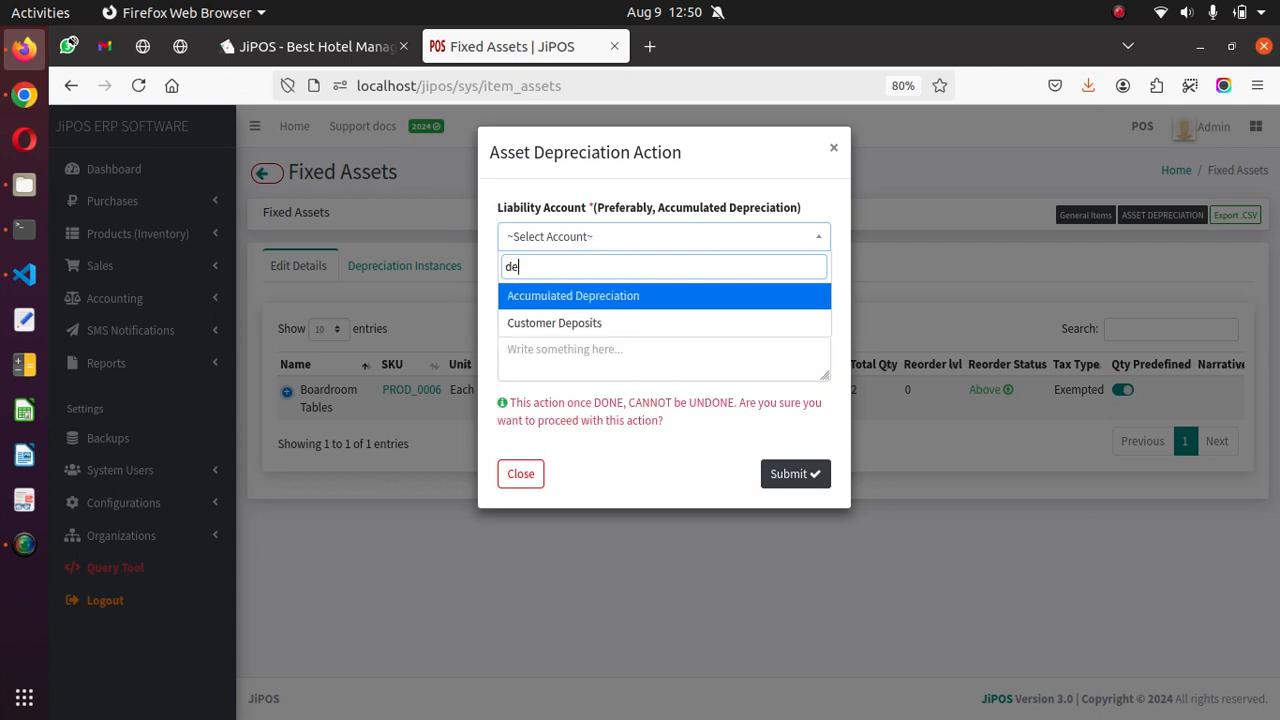
pyautogui.click(620, 295)
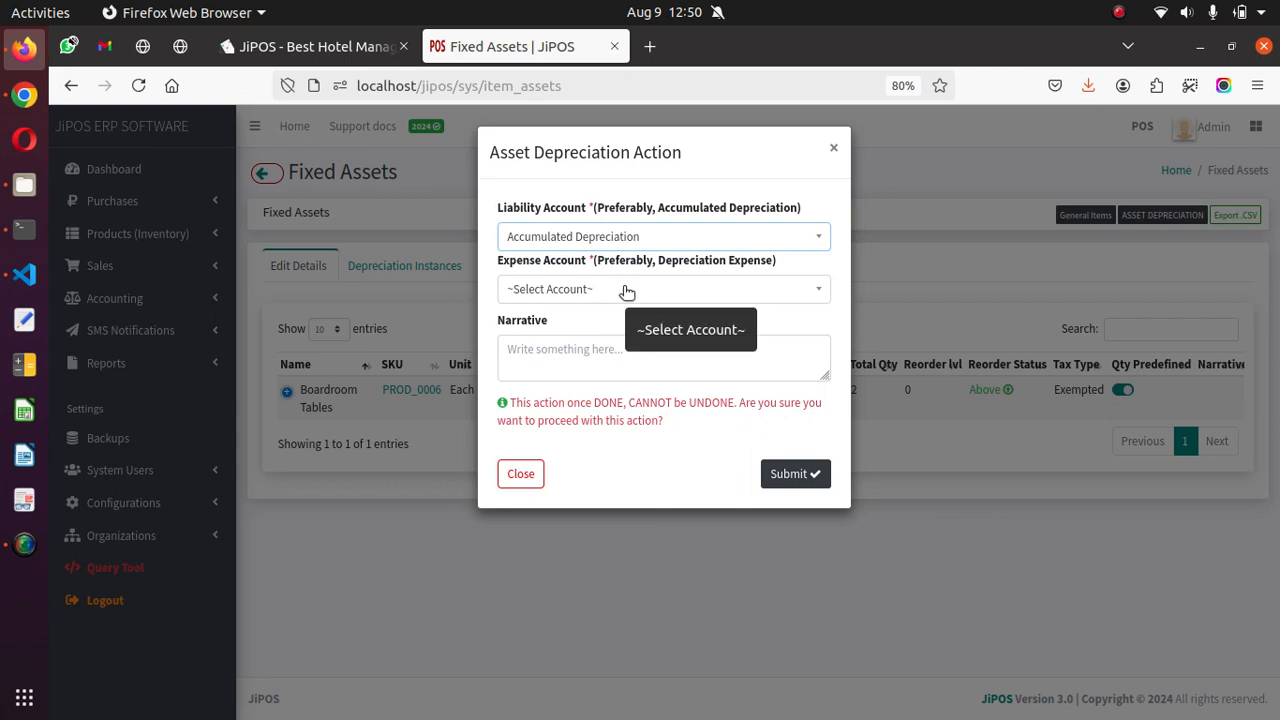
pyautogui.click(627, 292)
pyautogui.write('de')
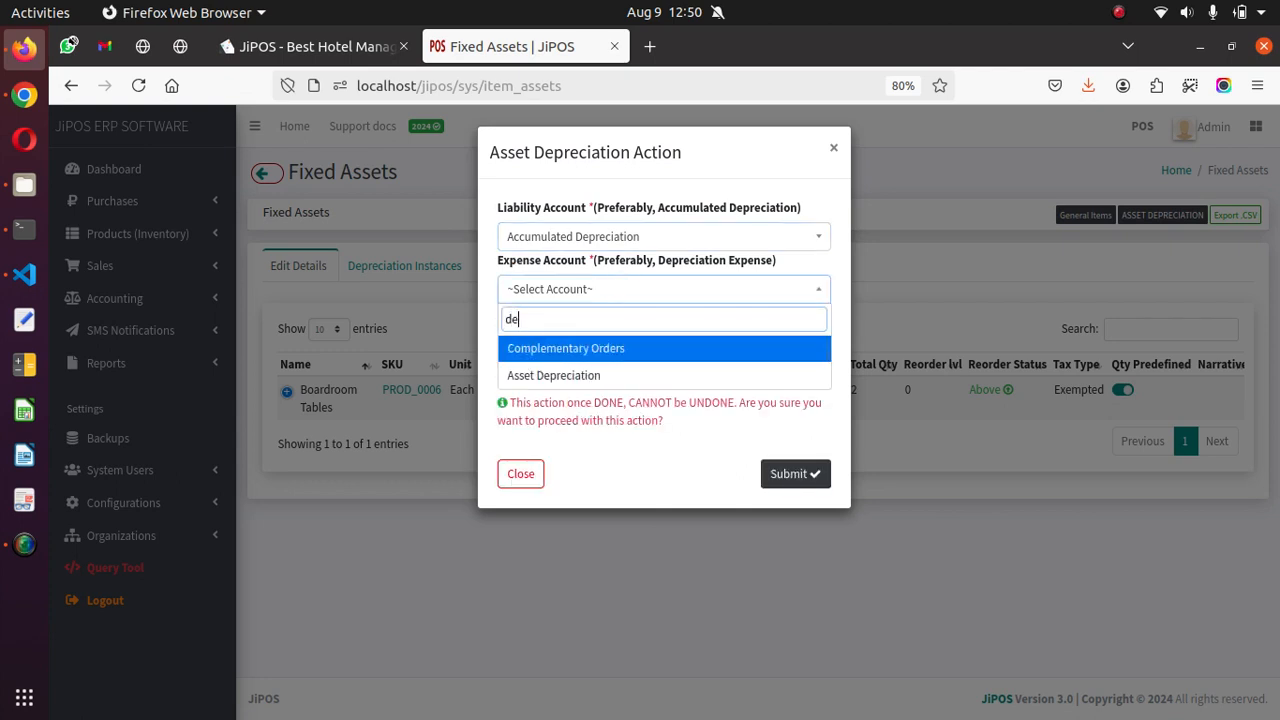
pyautogui.click(603, 377)
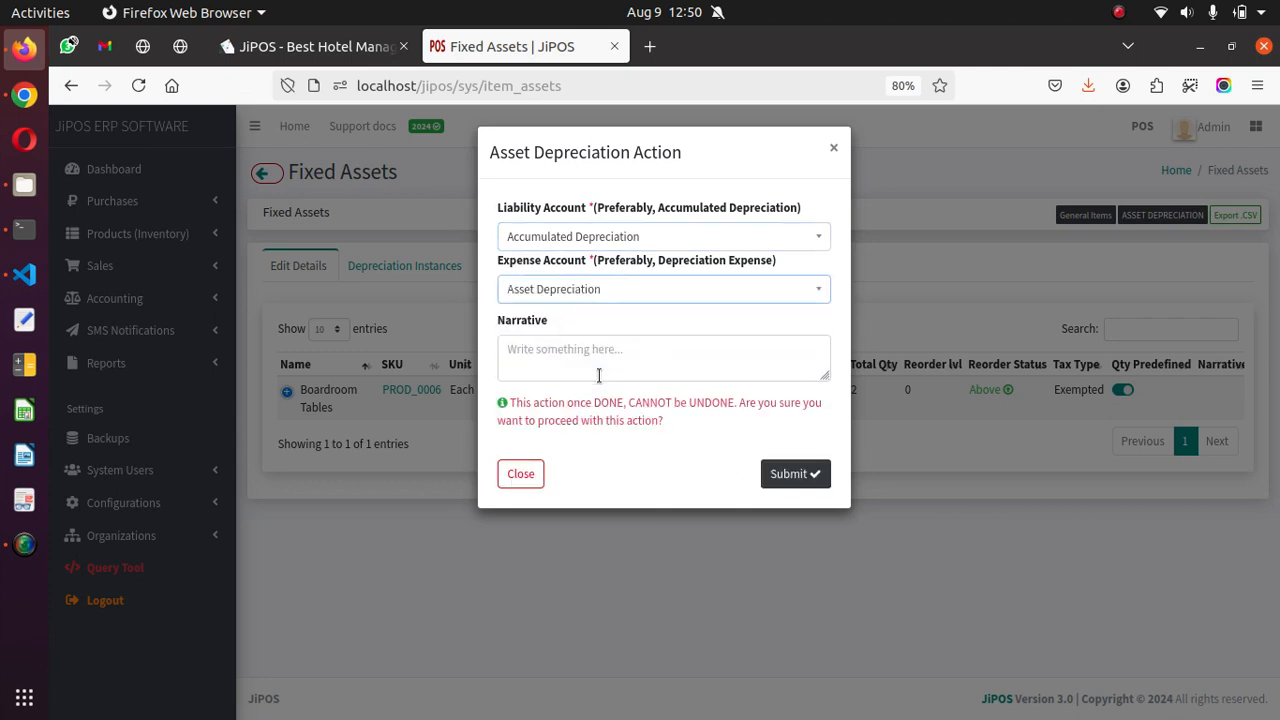
# - Enter "Test narrative" as the narrative and submit the asset depreciation action
pyautogui.click(602, 361)
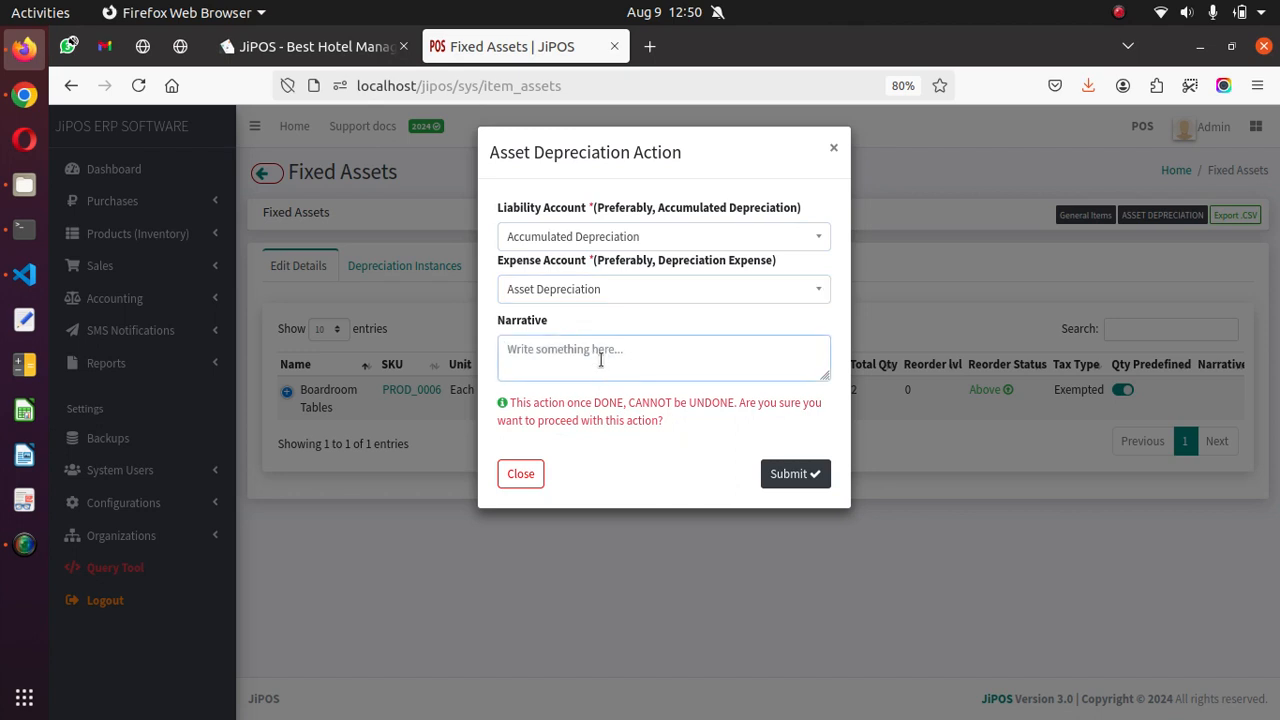
pyautogui.write('Test ')
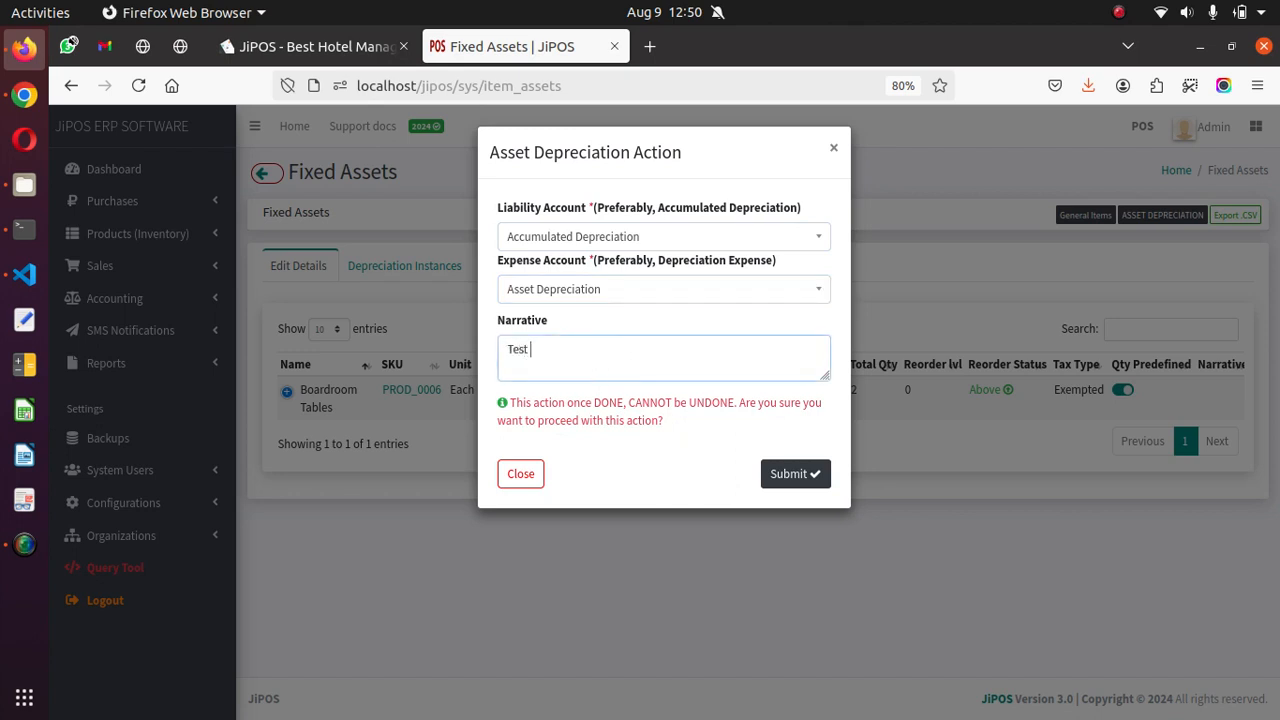
pyautogui.write('fo')
pyautogui.press('BackSpace')
pyautogui.press('BackSpace')
pyautogui.write('narrayo')
pyautogui.press('BackSpace')
pyautogui.press('BackSpace')
pyautogui.write('tov')
pyautogui.press('BackSpace')
pyautogui.press('BackSpace')
pyautogui.write('ive')
pyautogui.click(795, 473)
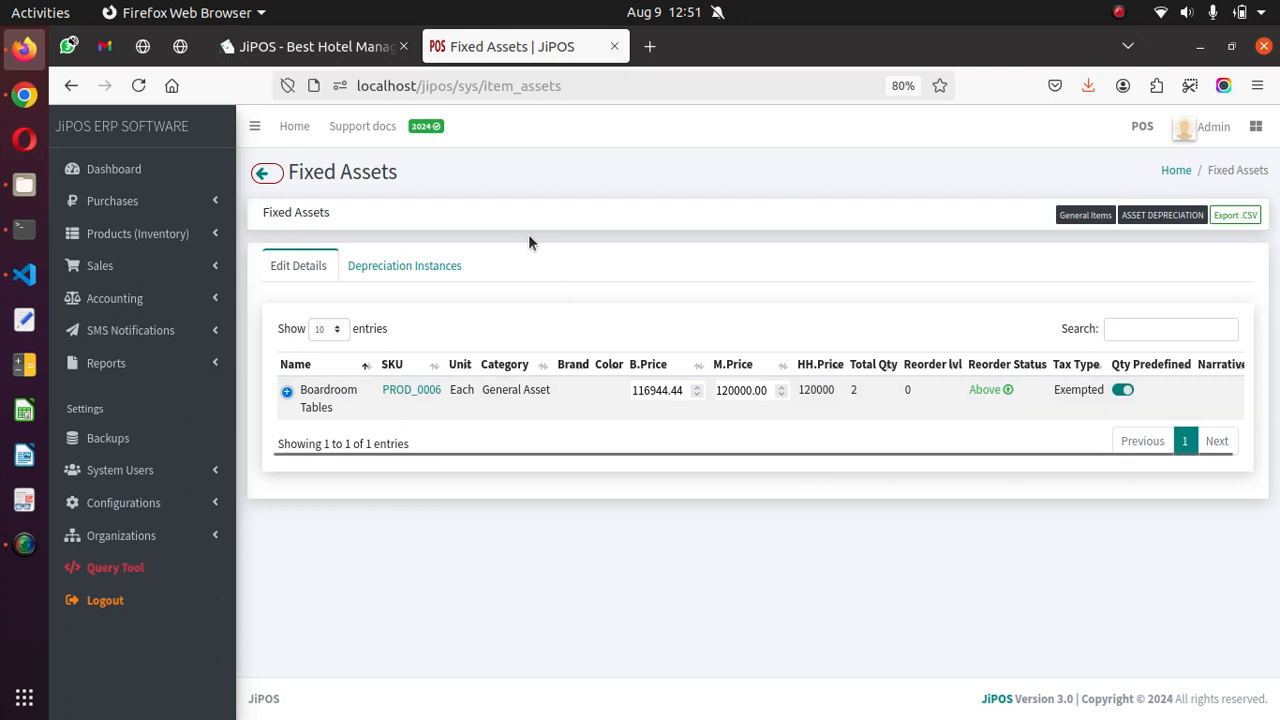
# - Examine the amounts and narratives of the depreciation instances and view the printable report of the "Test narrative" instance
pyautogui.click(372, 269)
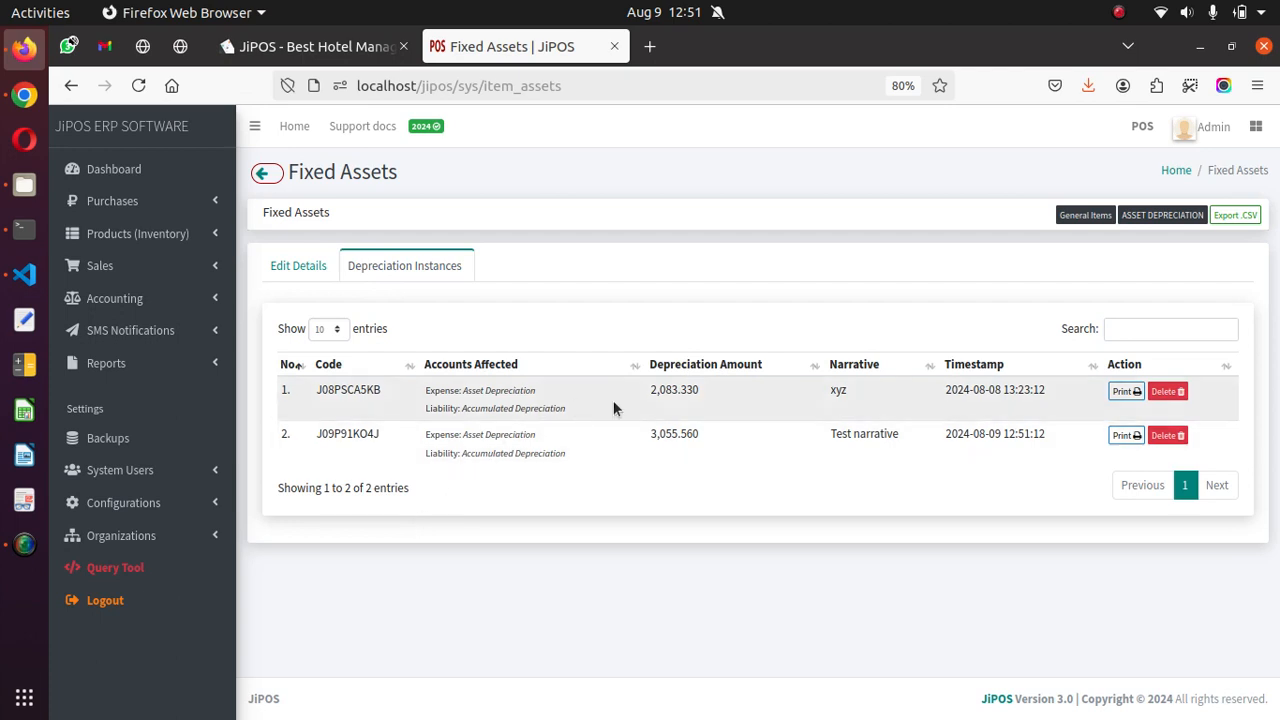
pyautogui.moveTo(644, 393); pyautogui.dragTo(660, 393)
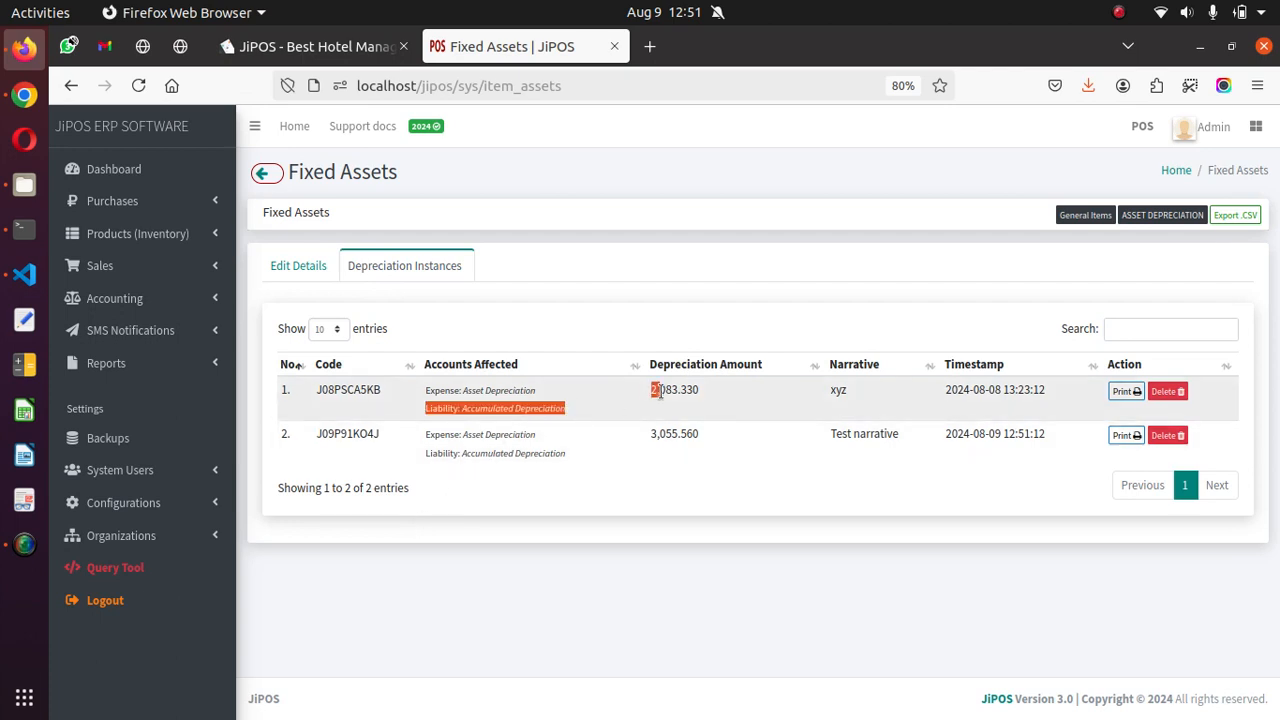
pyautogui.click(658, 440)
pyautogui.tripleClick(847, 433)
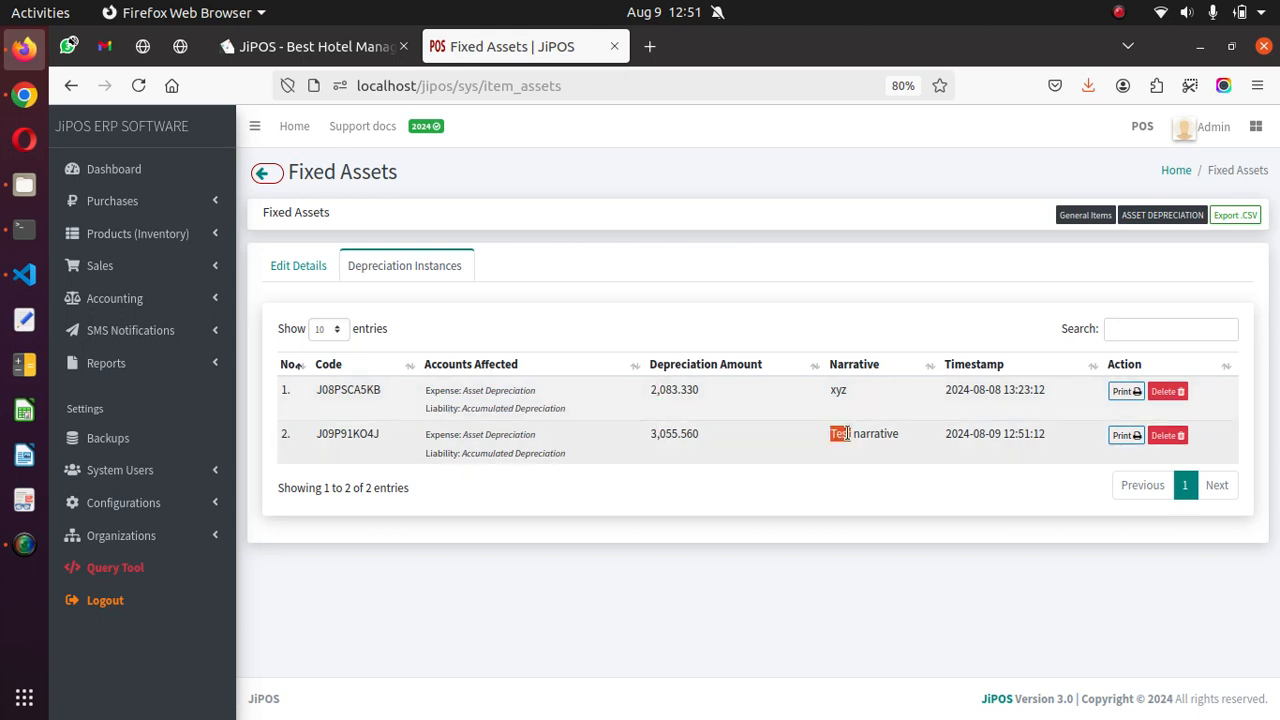
pyautogui.click(1126, 435)
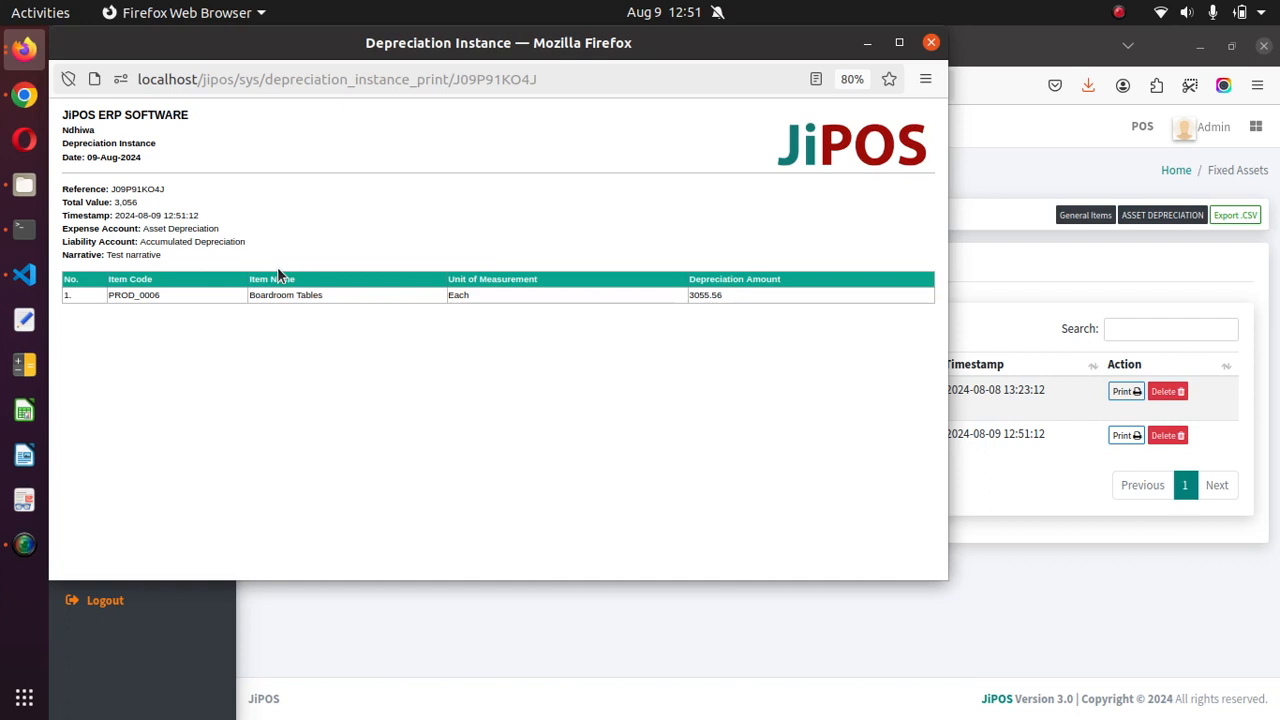
pyautogui.click(931, 42)
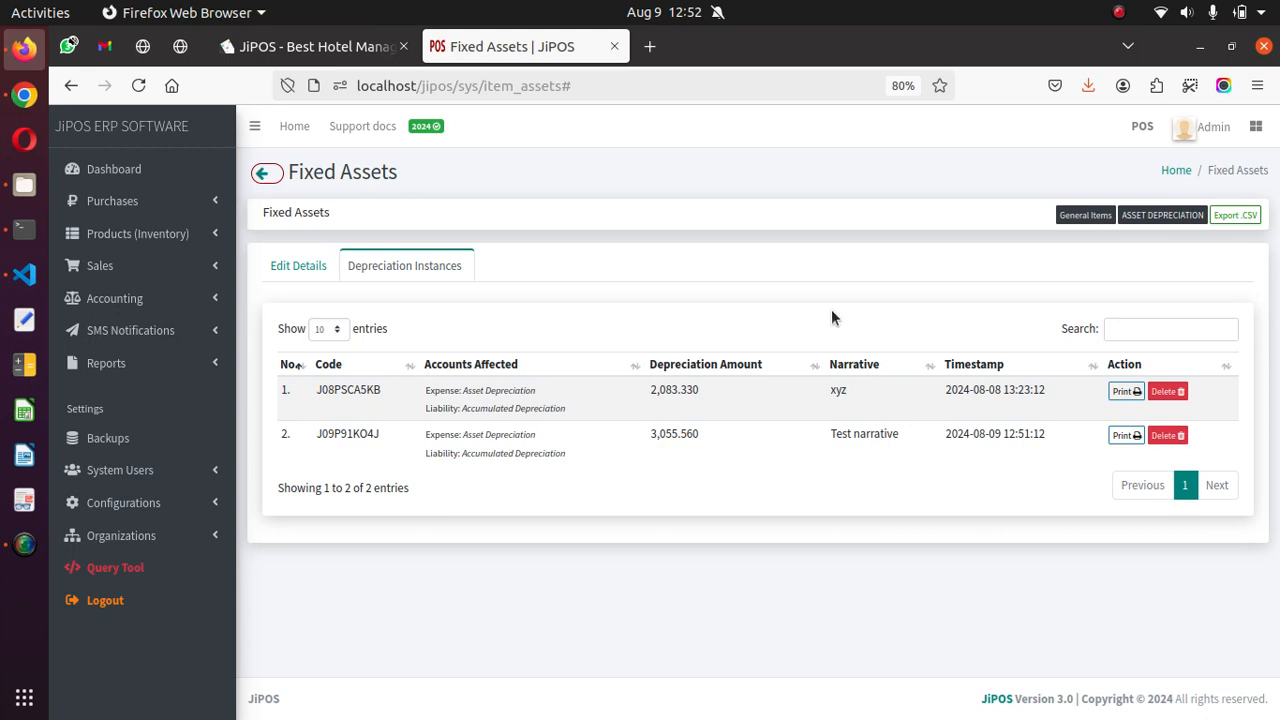
pyautogui.click(24, 543)
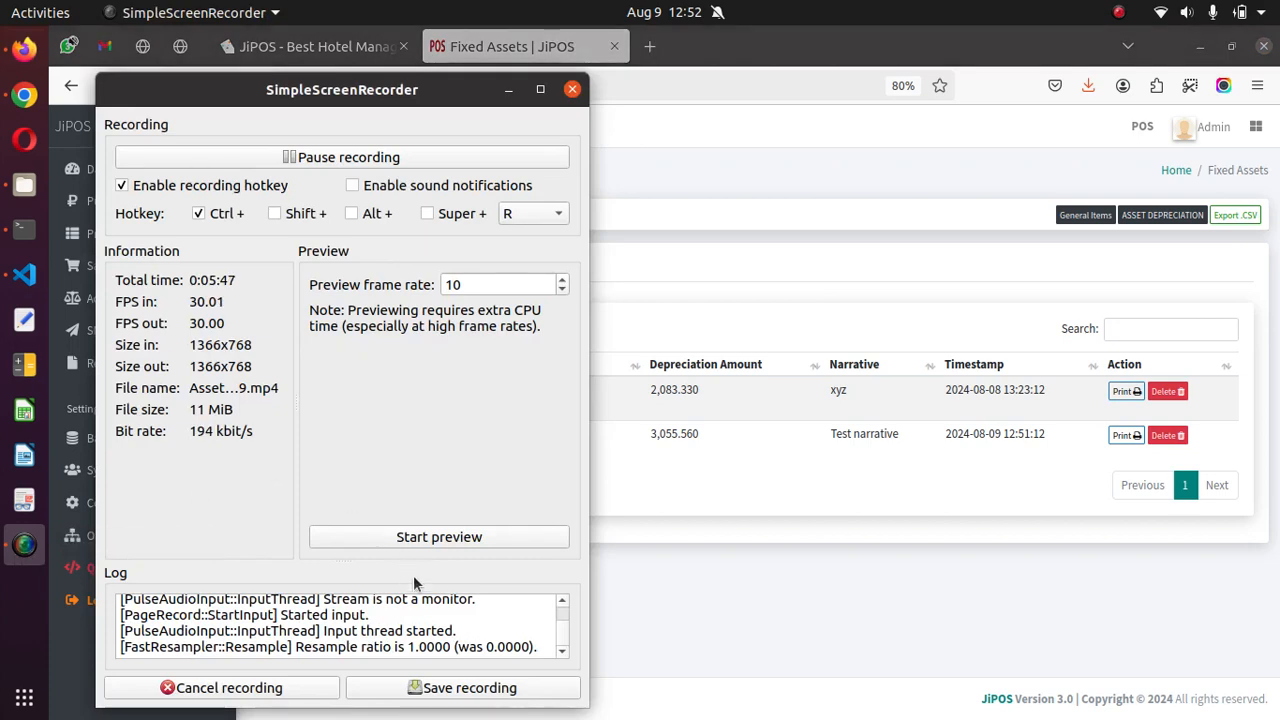